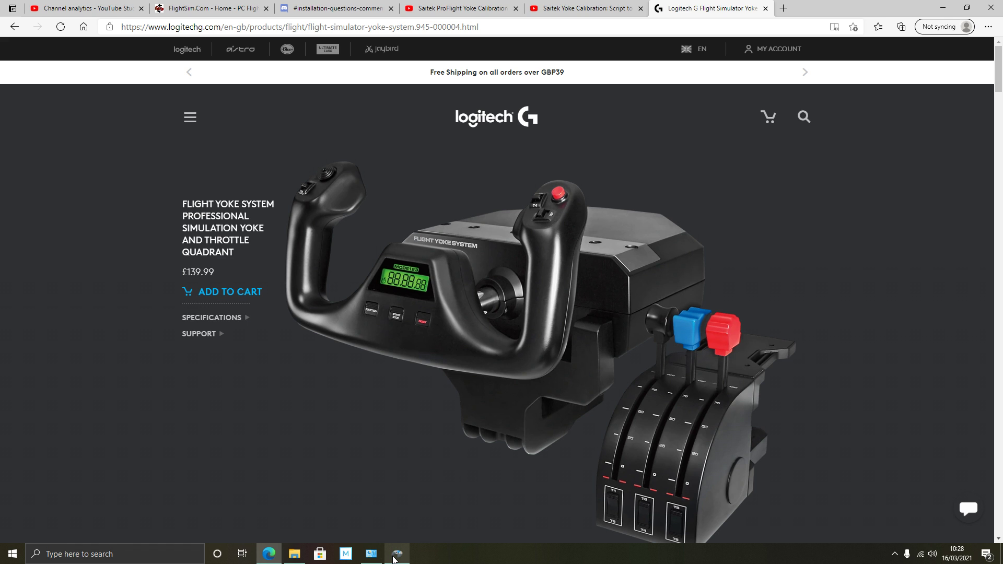
# Bring Game Controllers forward and toggle Link Deadzones for the Flight Yoke System axes
pyautogui.moveTo(394, 559)
pyautogui.click(407, 491)
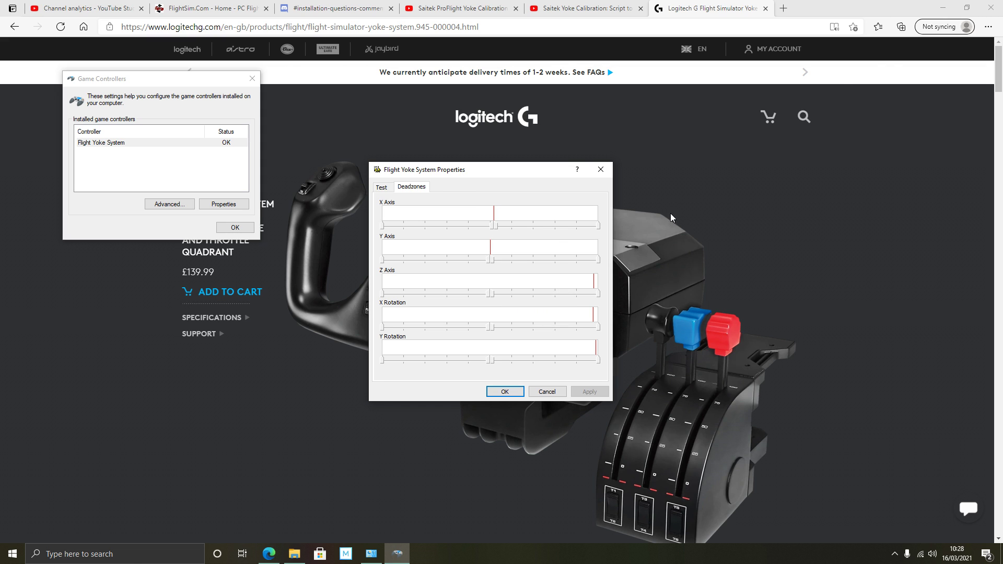
pyautogui.rightClick(494, 230)
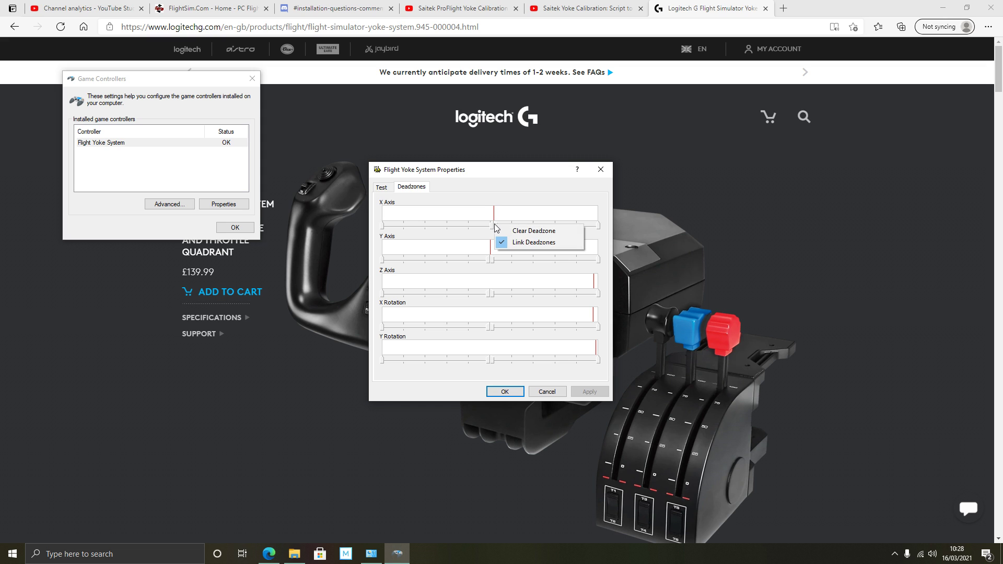
pyautogui.click(520, 244)
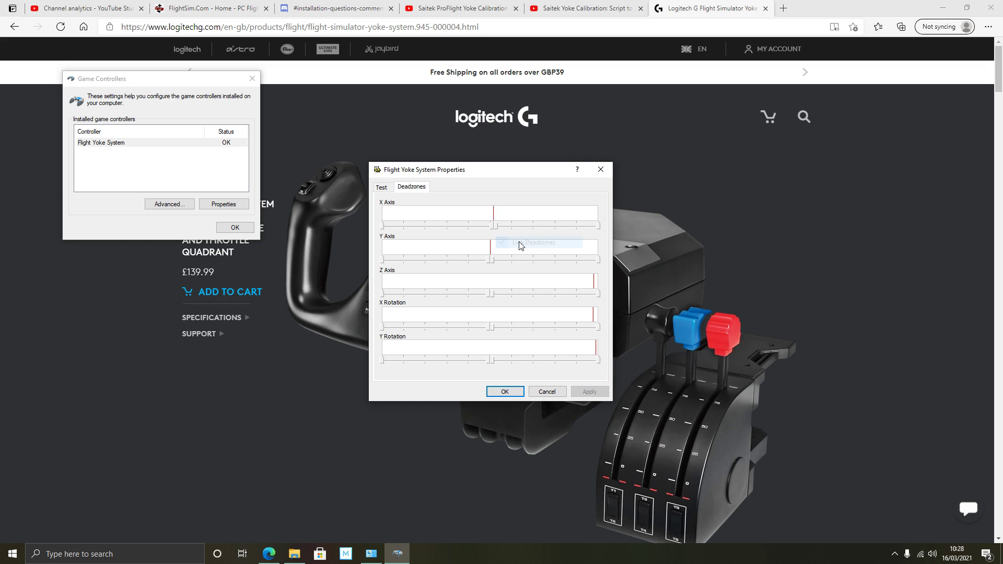
# Nudge the X Axis deadzone slider, then cancel to close the properties
pyautogui.rightClick(496, 227)
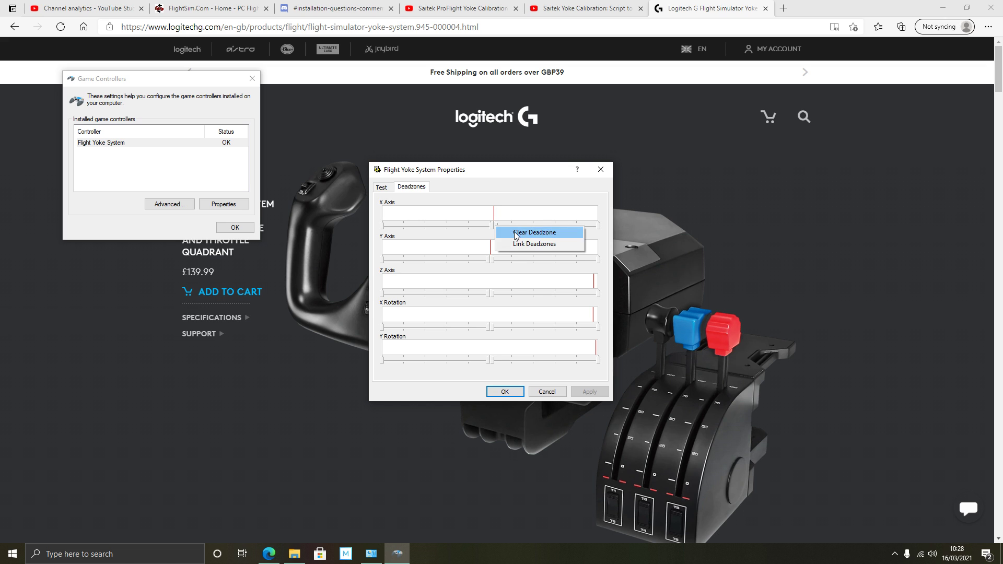
pyautogui.click(489, 228)
pyautogui.click(495, 227)
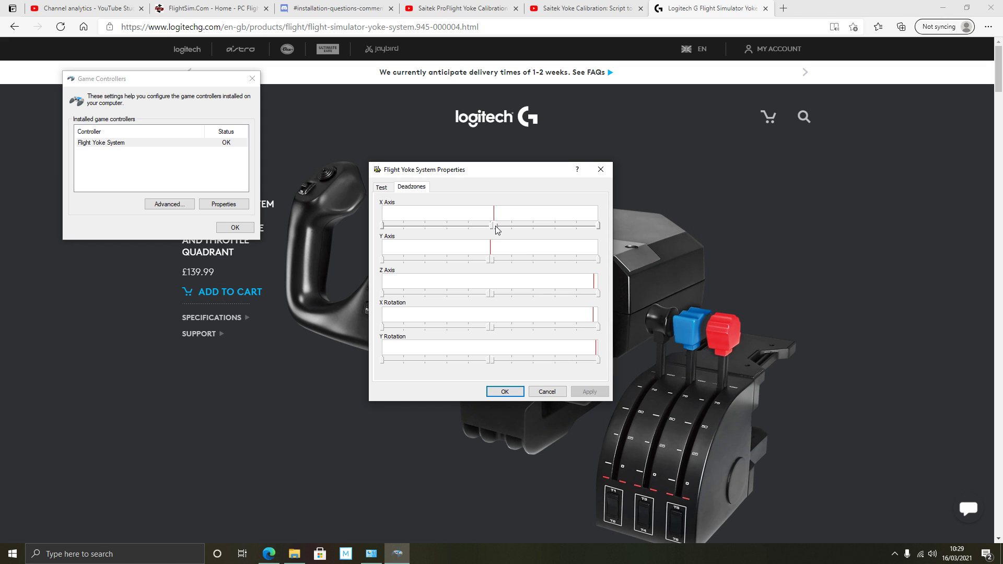
pyautogui.moveTo(497, 227); pyautogui.dragTo(496, 227)
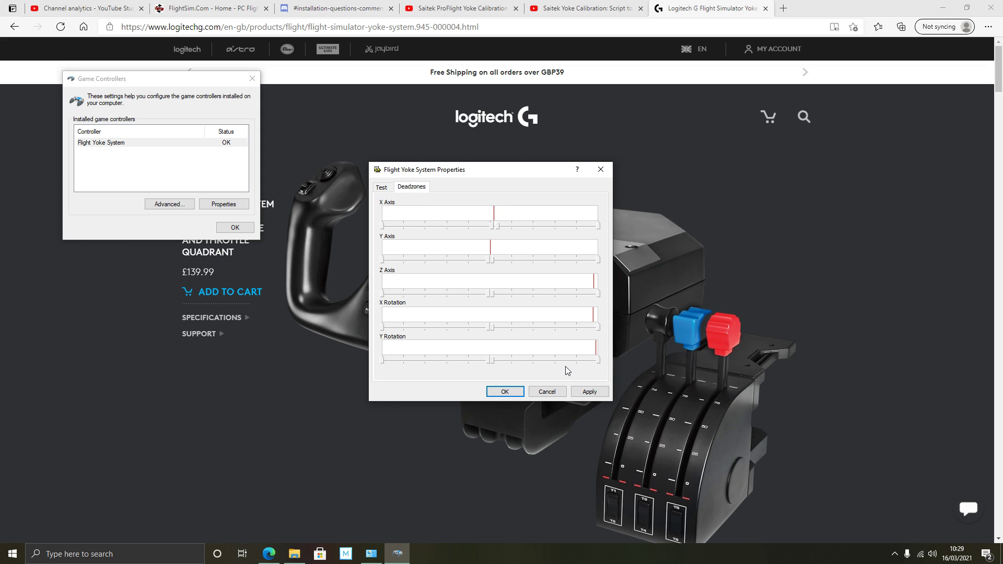
pyautogui.click(547, 393)
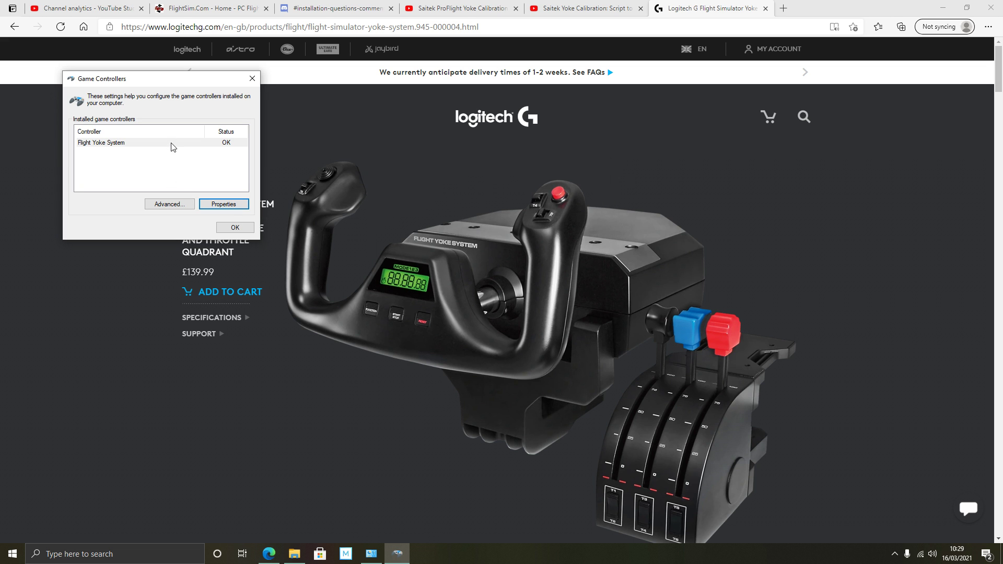
# Reopen Flight Yoke System properties, check the Deadzones tab, and cancel without saving
pyautogui.click(217, 181)
pyautogui.click(224, 205)
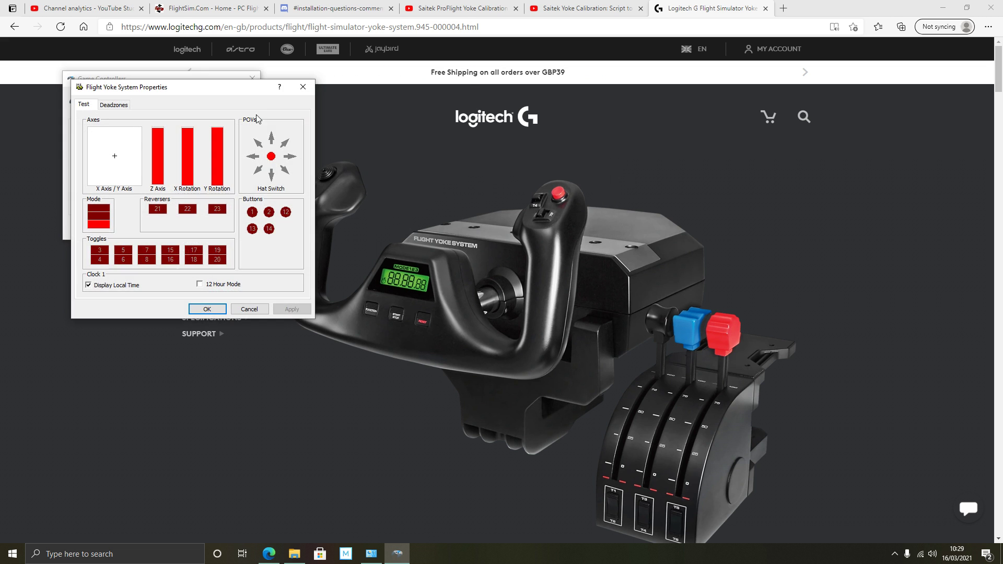
pyautogui.moveTo(216, 86); pyautogui.dragTo(594, 163)
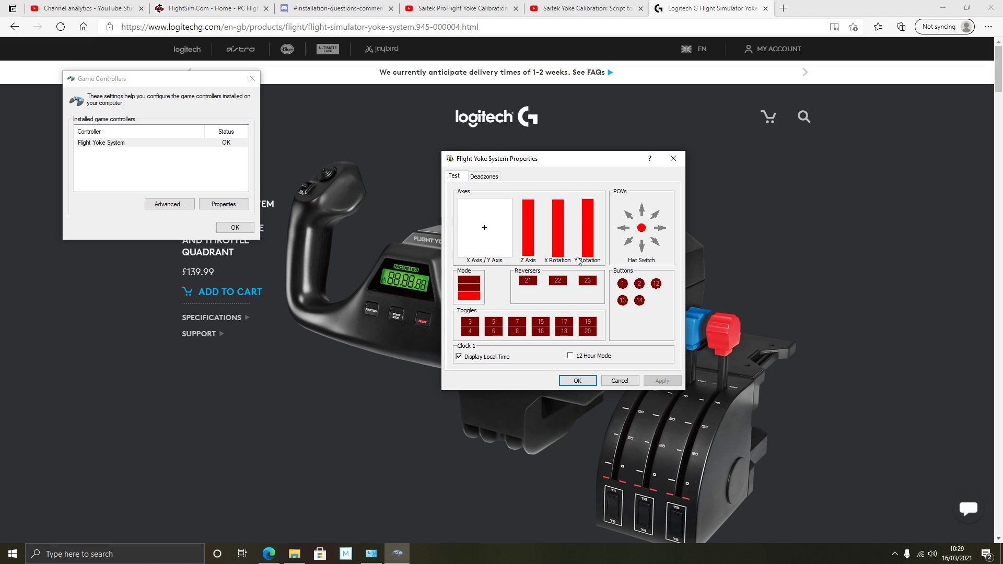
pyautogui.click(484, 176)
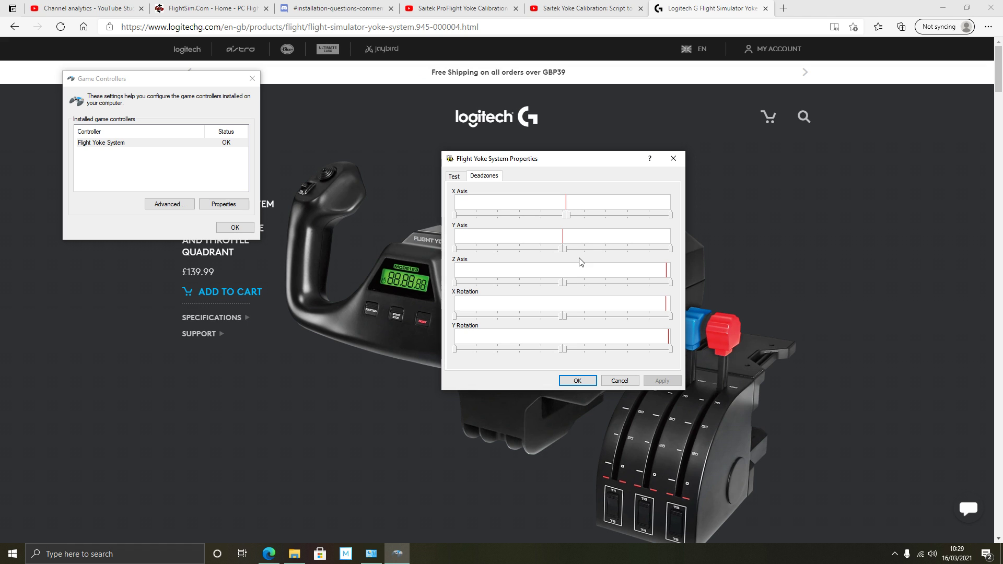
pyautogui.click(627, 376)
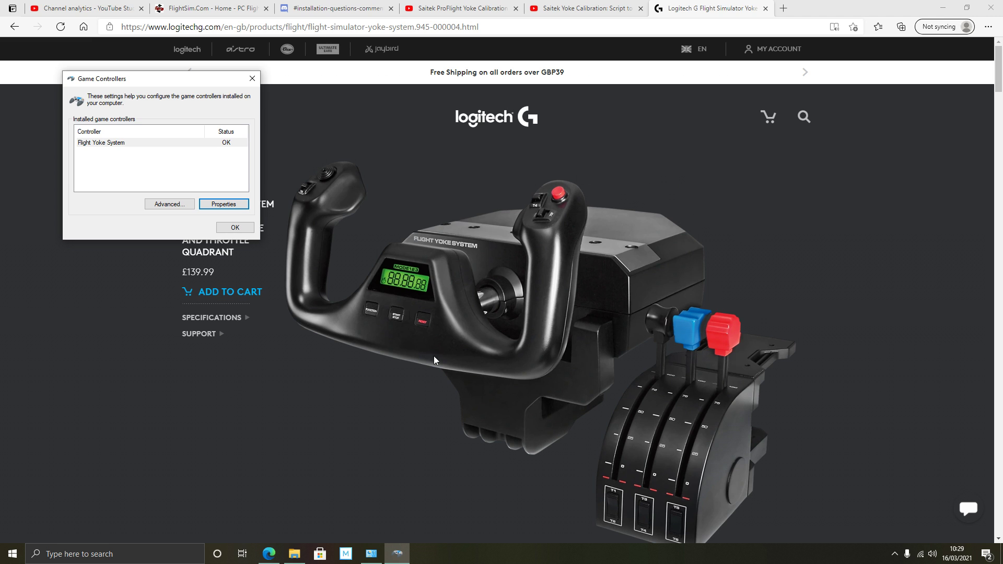
# Browse the Saitek clear-old-data and ProFlight calibration videos, ending on the Logitech yoke product page
pyautogui.click(610, 12)
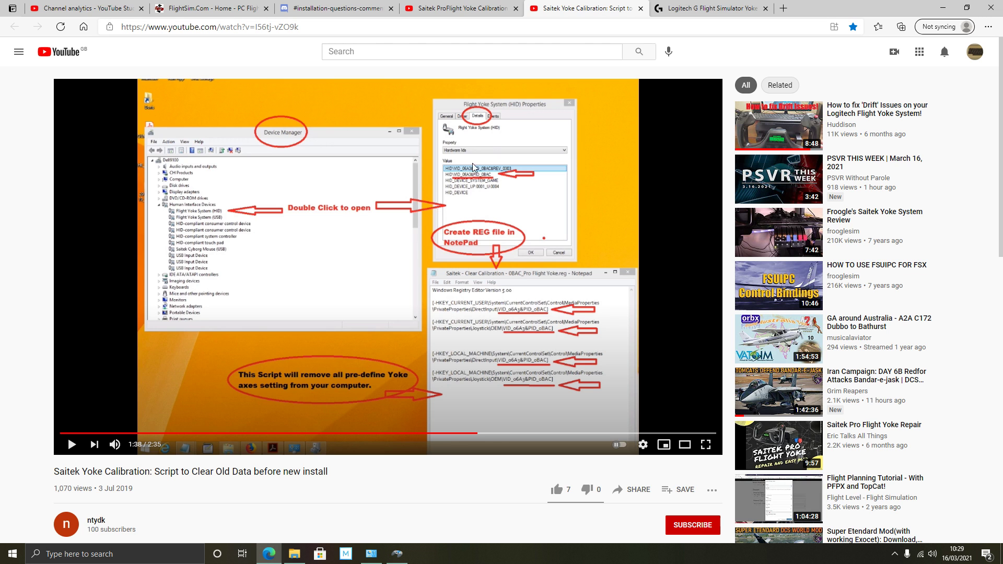
pyautogui.scroll(-3, 271, 333)
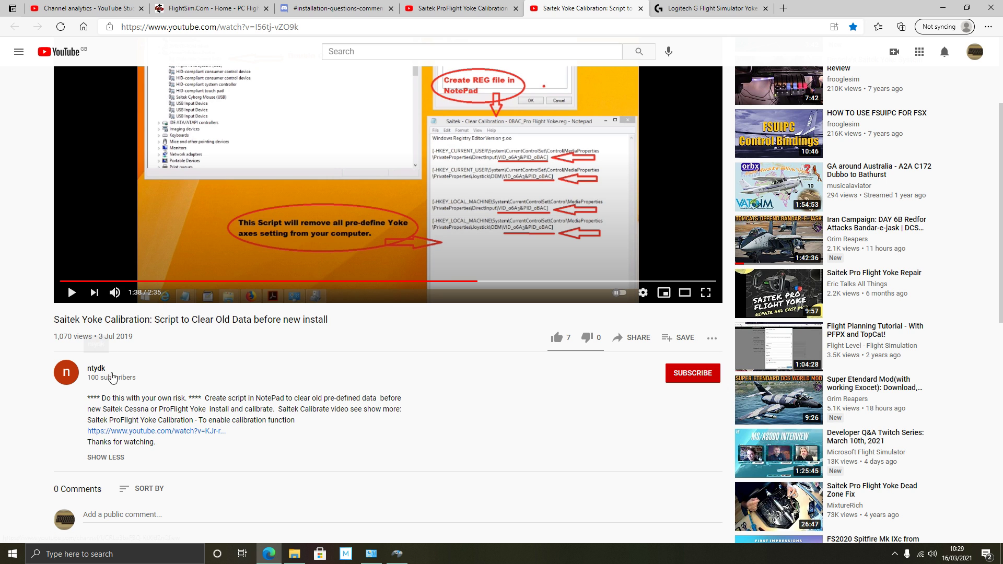
pyautogui.scroll(3, 460, 361)
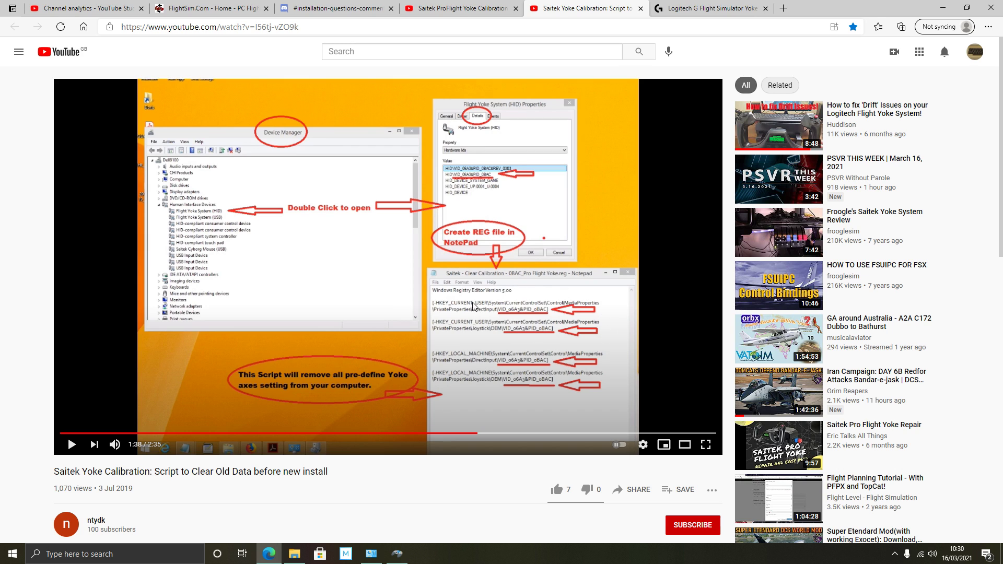
pyautogui.click(706, 9)
pyautogui.click(575, 13)
pyautogui.scroll(-5, 501, 392)
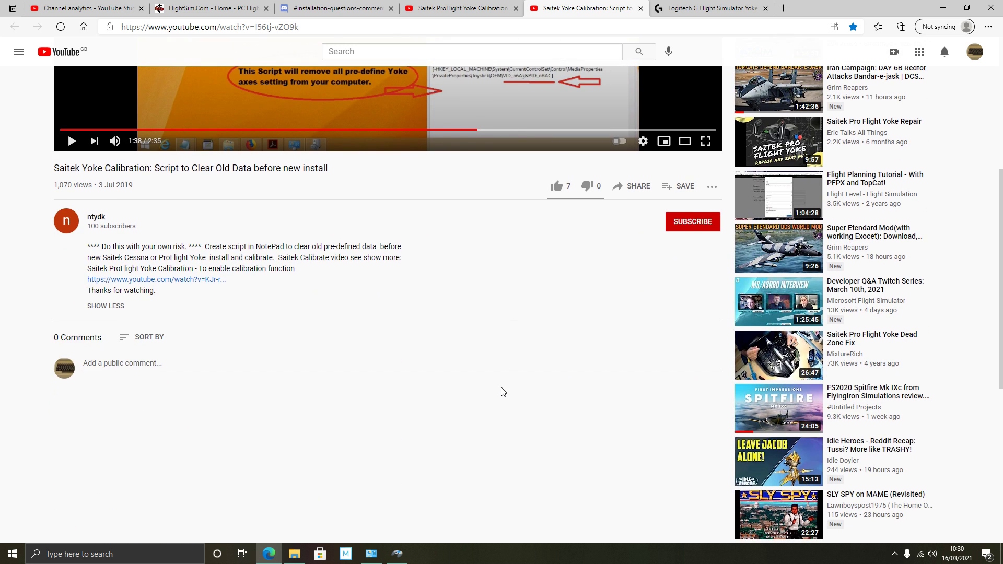
pyautogui.scroll(5, 503, 391)
pyautogui.click(492, 9)
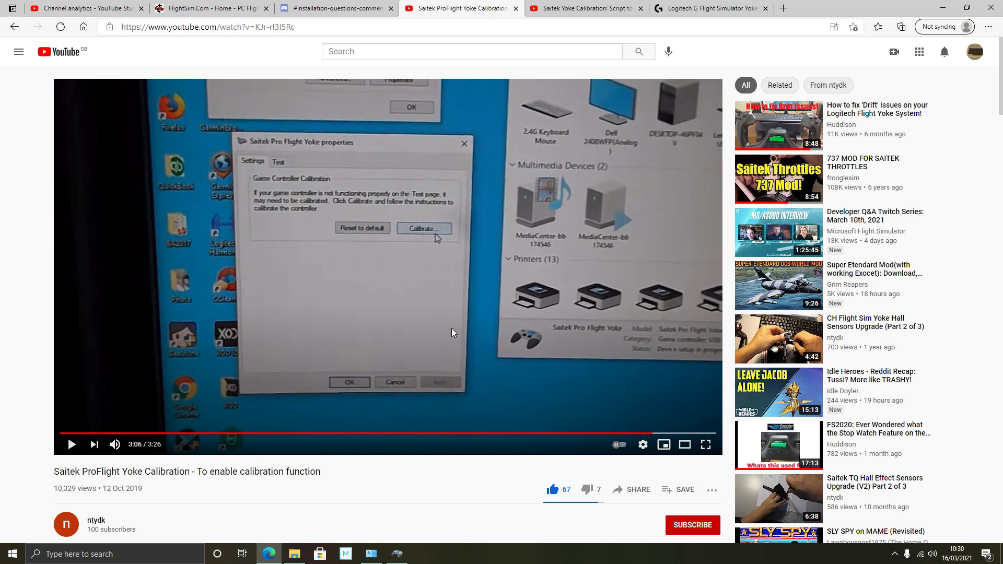
pyautogui.click(590, 9)
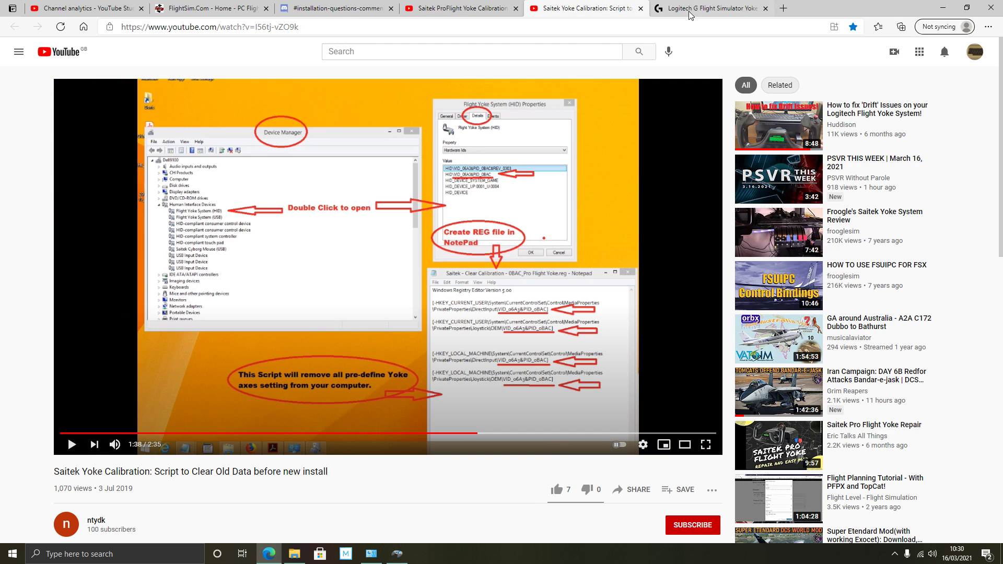
pyautogui.click(705, 8)
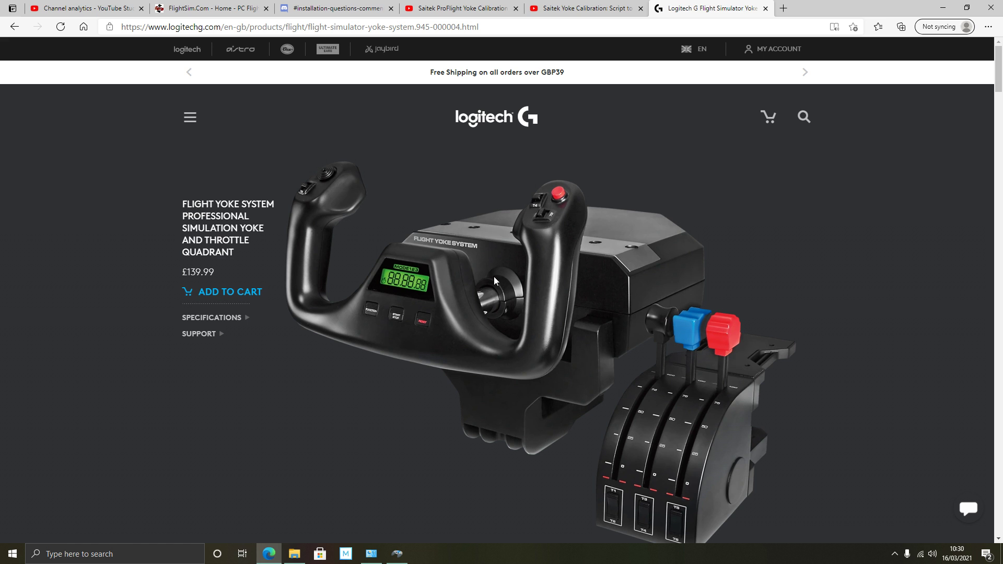
# Search Windows for 'reg' and launch Registry Editor from Best match
pyautogui.click(129, 559)
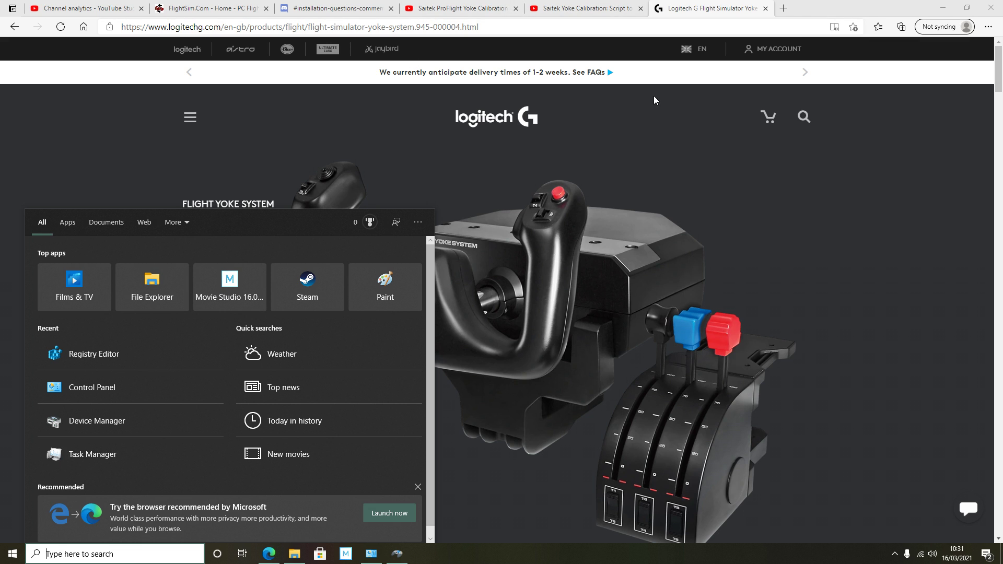
pyautogui.click(798, 38)
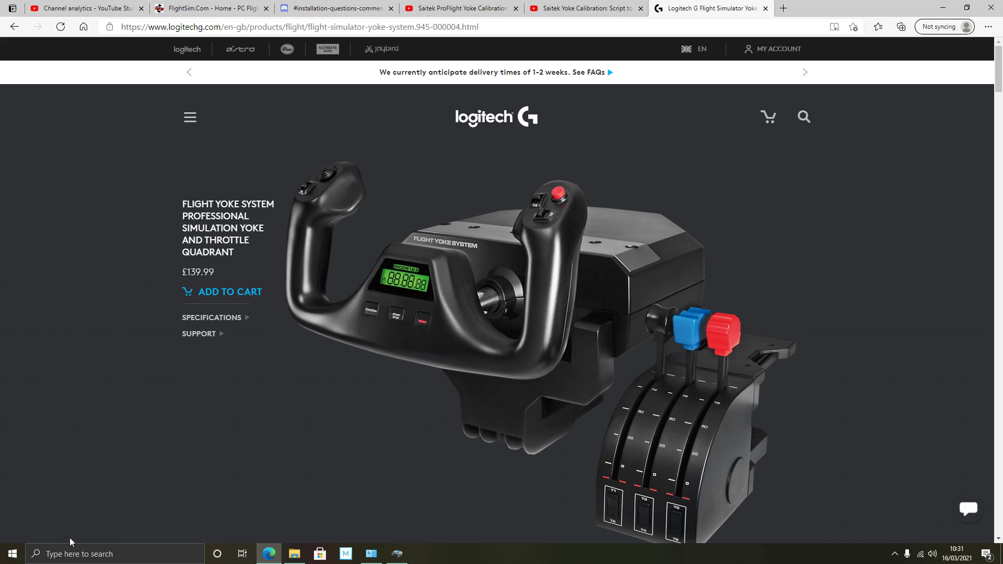
pyautogui.click(125, 560)
pyautogui.write('re')
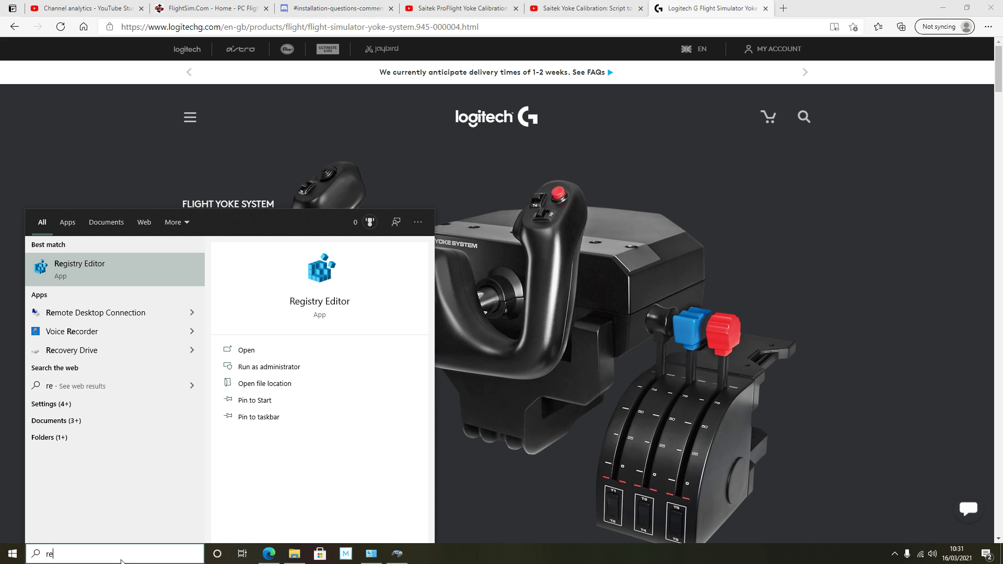
pyautogui.write('g')
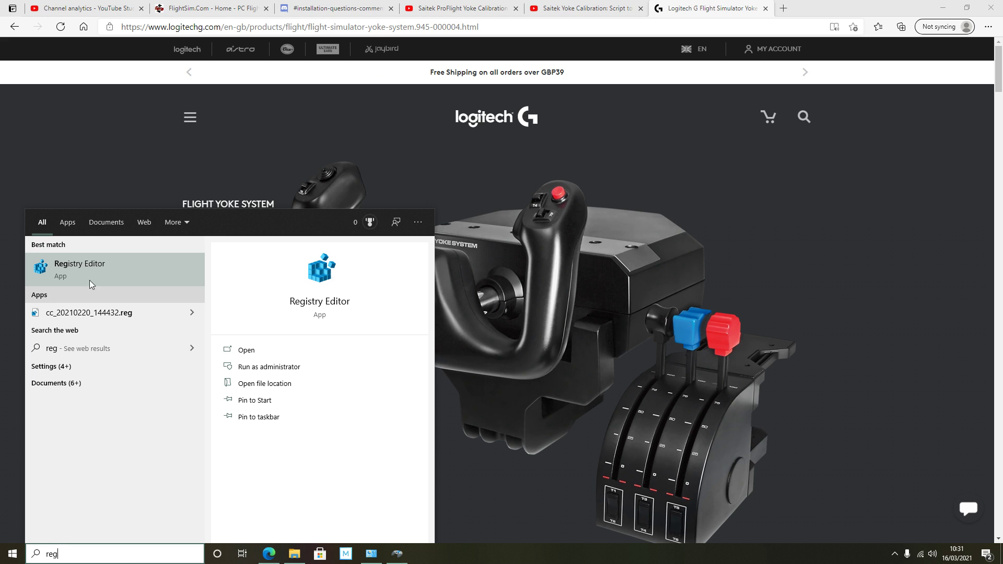
pyautogui.click(129, 276)
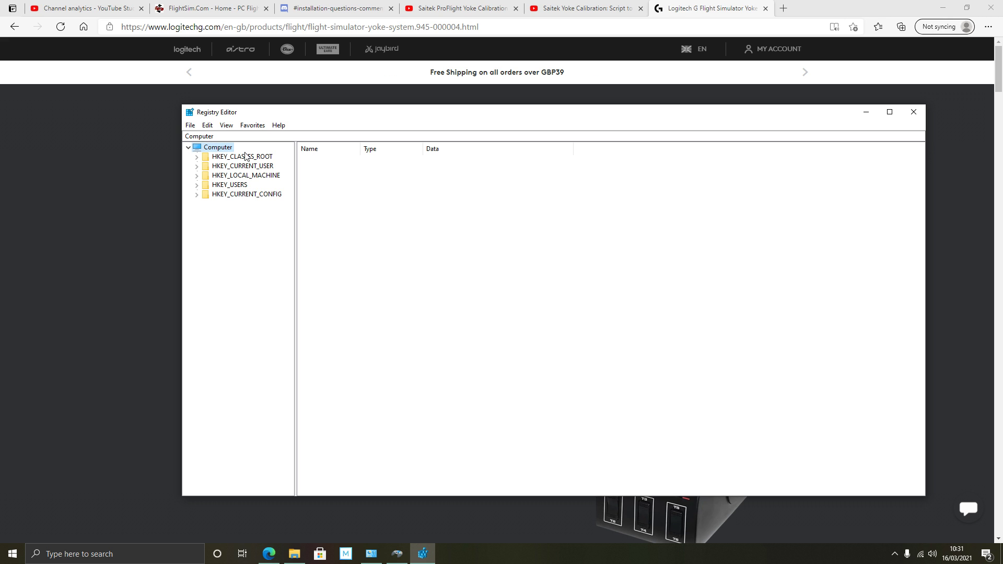
# Export the entire registry (range All) as 'Reg backup' in Documents
pyautogui.click(196, 129)
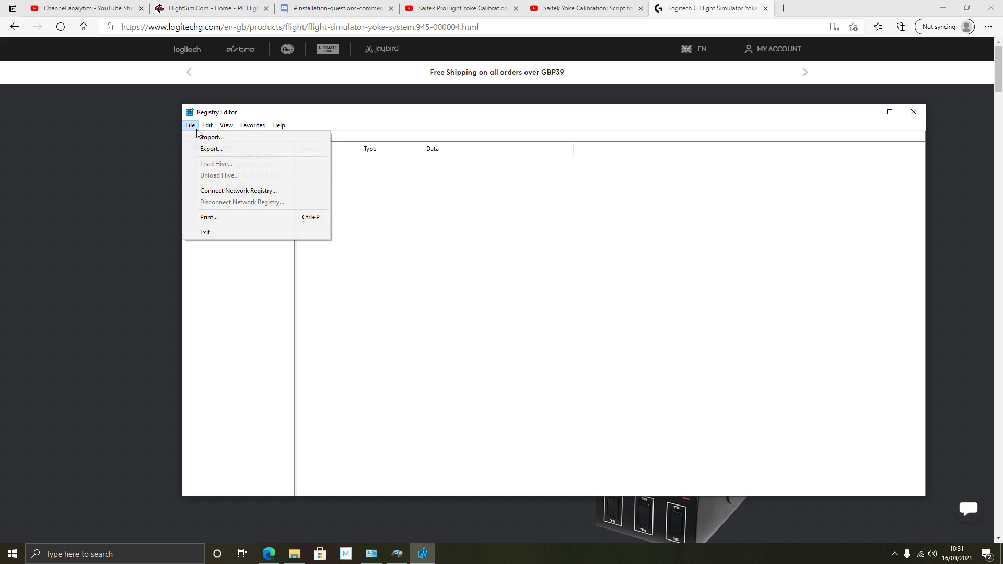
pyautogui.click(217, 150)
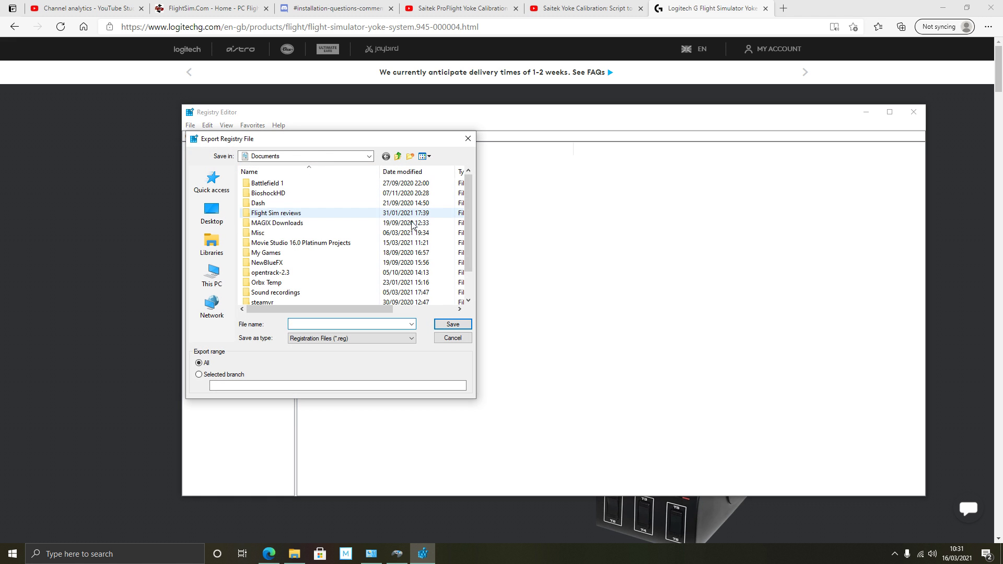
pyautogui.moveTo(312, 138); pyautogui.dragTo(509, 152)
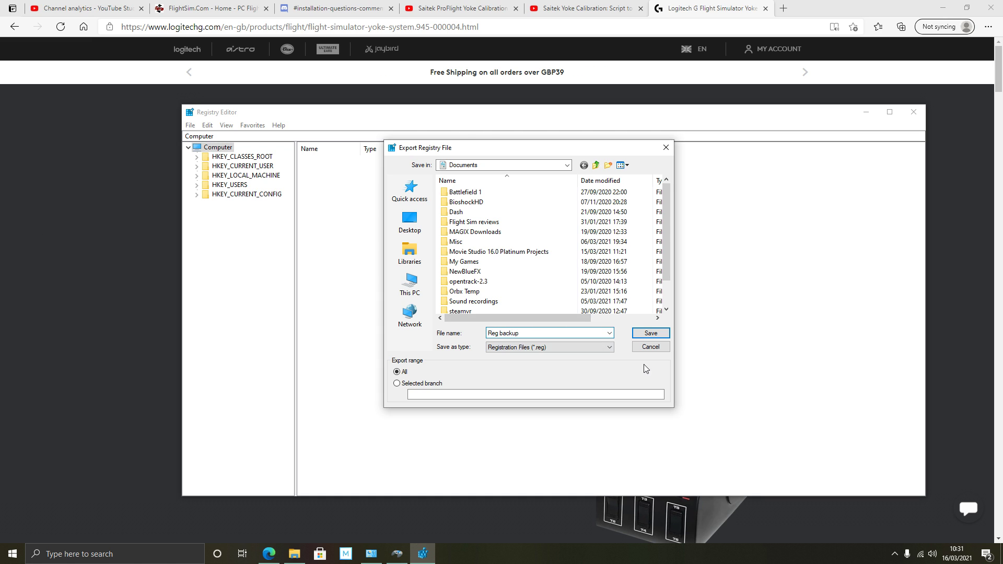
pyautogui.click(650, 333)
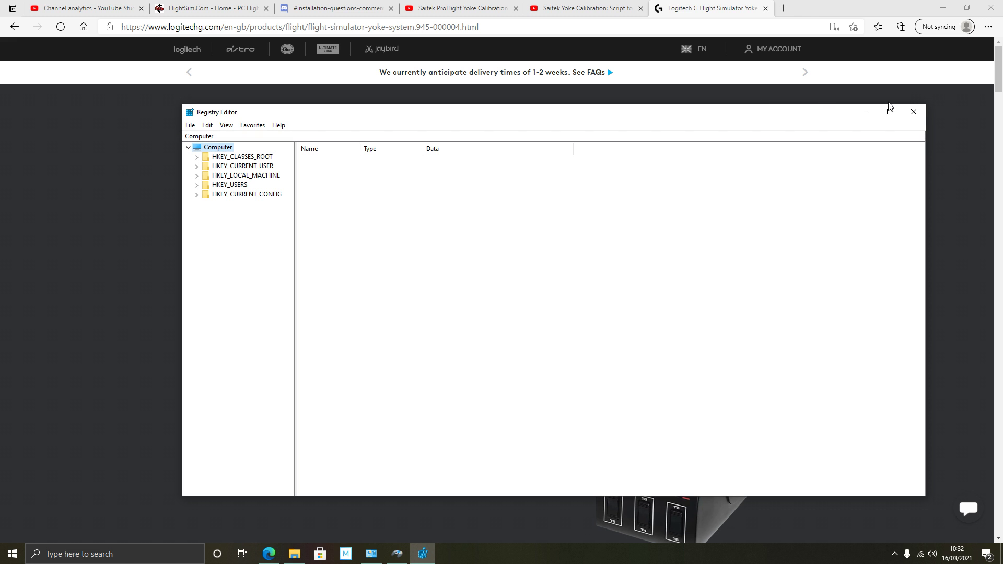
# Close Registry Editor, confirm 'Reg backup' is in Documents, then return to the Saitek calibration video
pyautogui.click(914, 112)
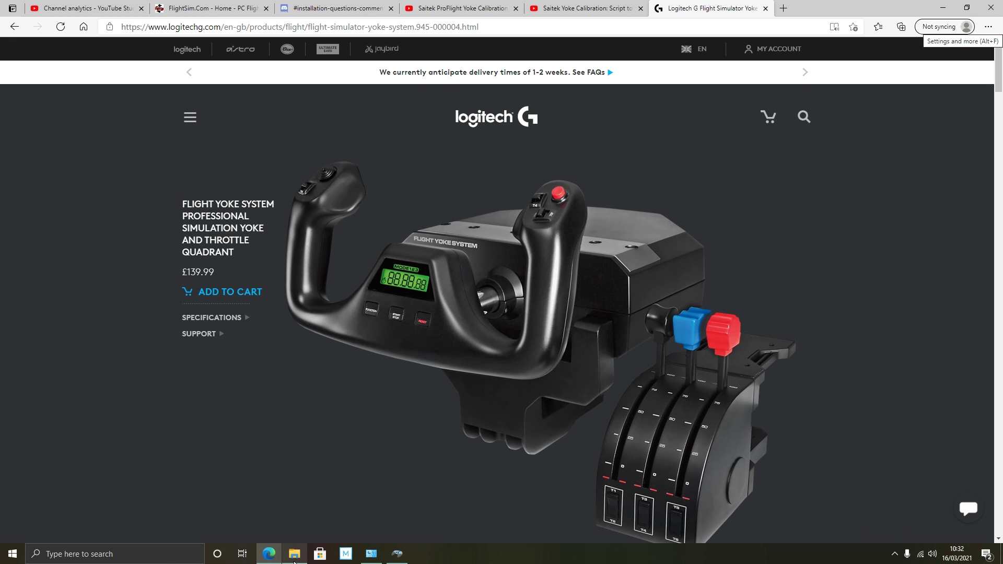
pyautogui.click(294, 554)
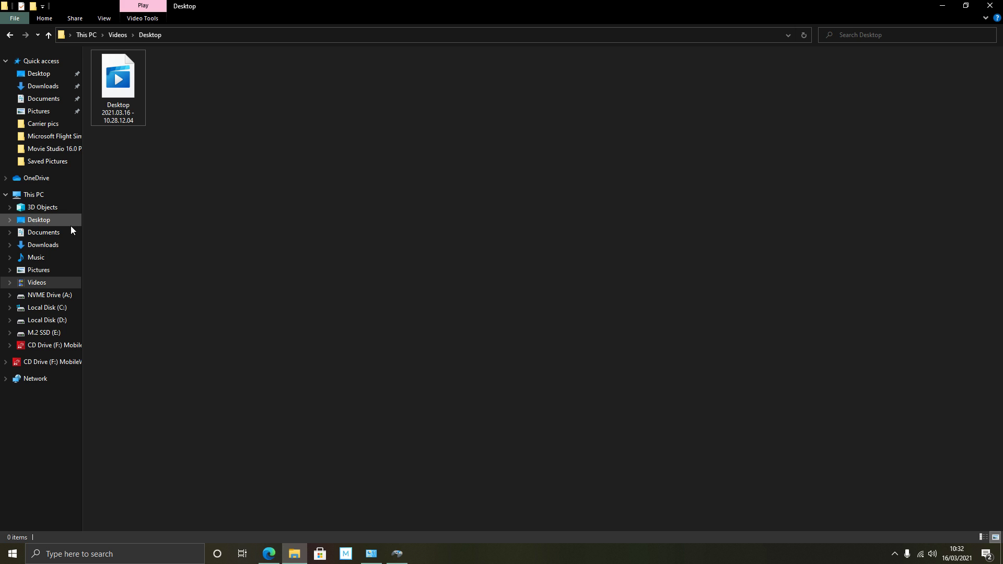
pyautogui.click(59, 98)
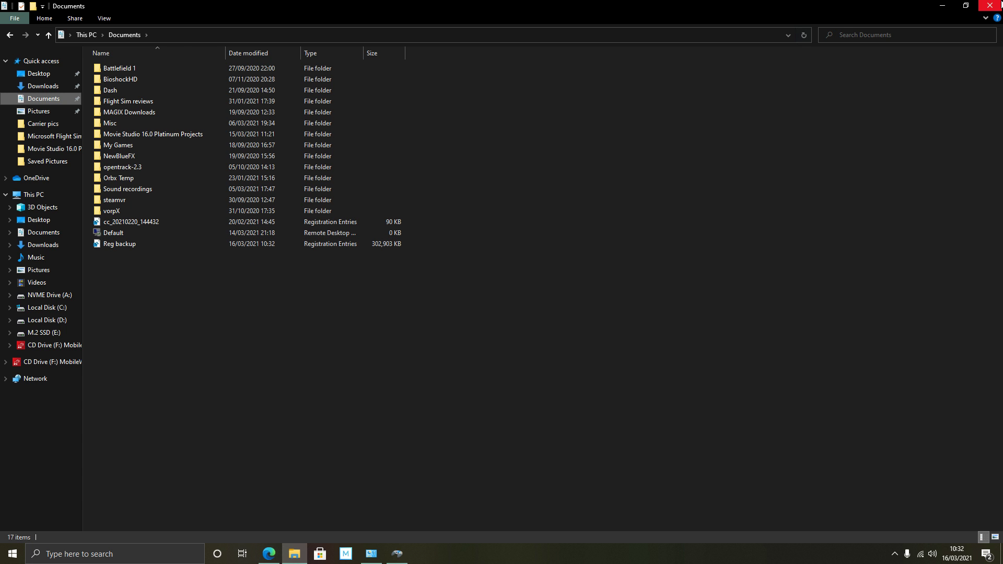
pyautogui.click(989, 6)
pyautogui.click(594, 13)
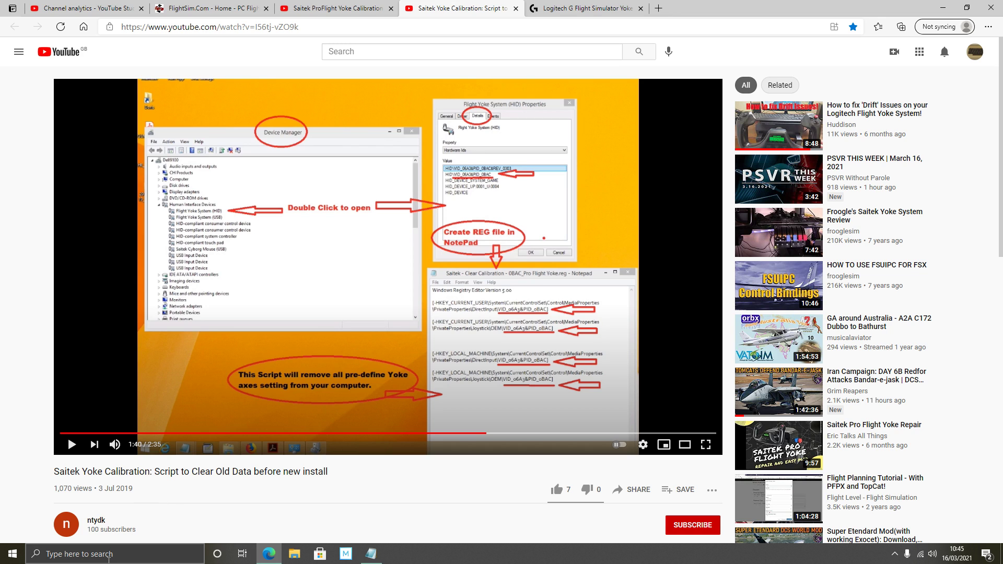
# Search Windows for 'dev' and open Device Manager
pyautogui.click(116, 555)
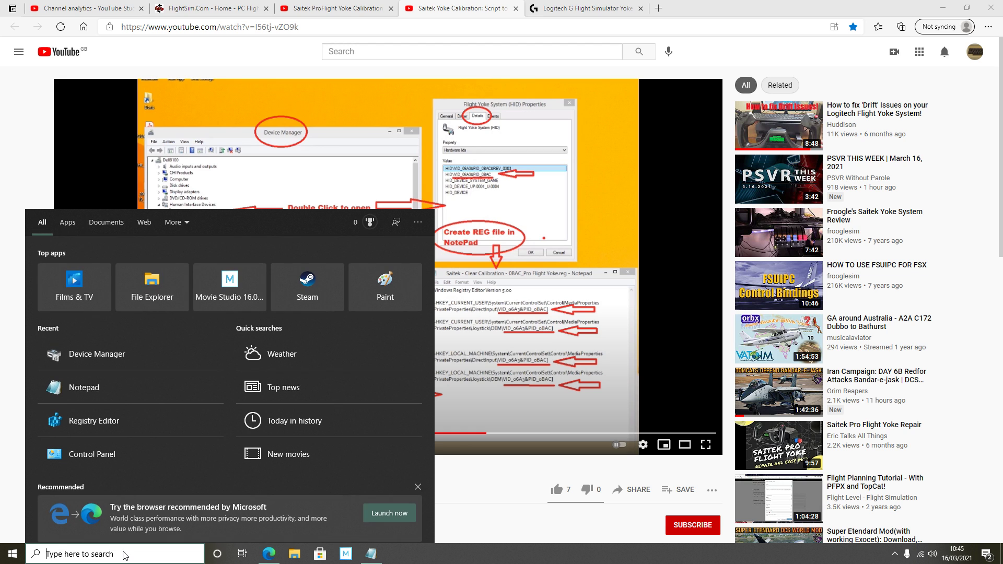
pyautogui.write('de')
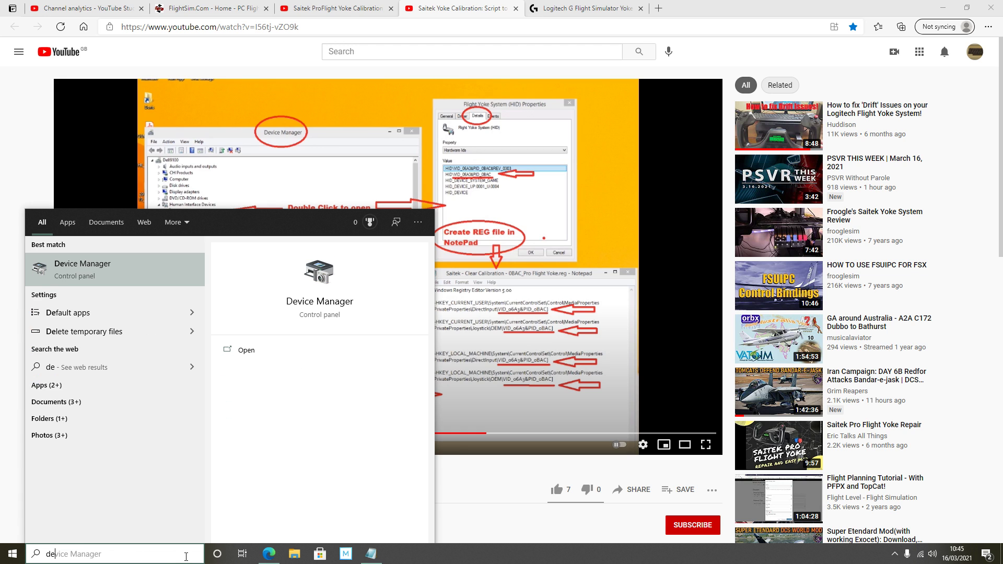
pyautogui.write('v')
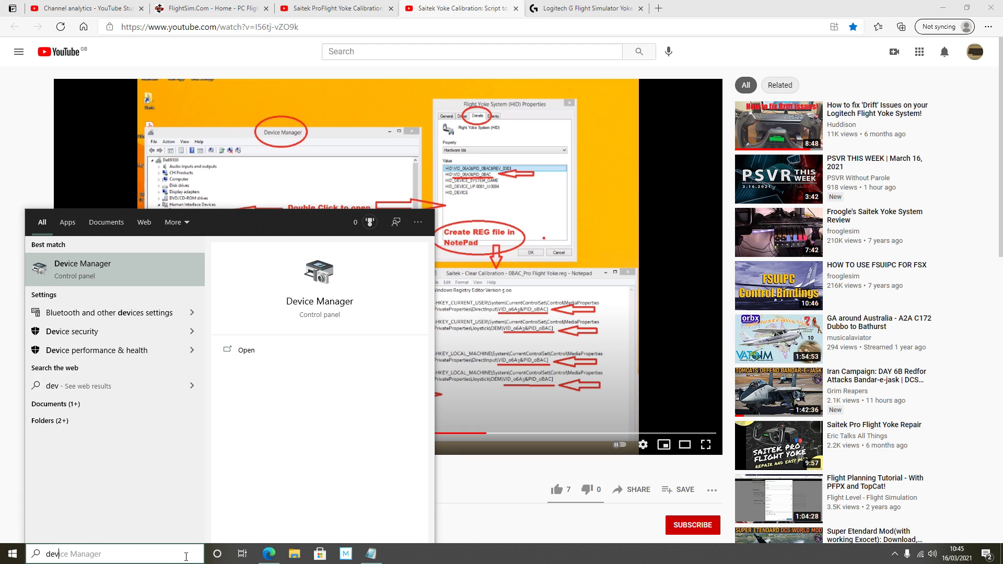
pyautogui.click(98, 273)
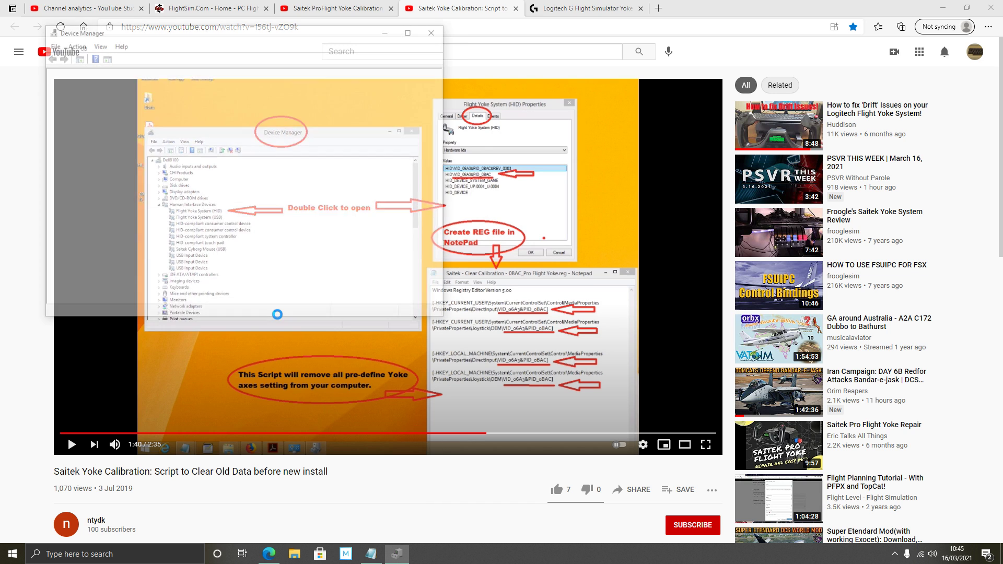
# Expand Human Interface Devices and select the Flight Yoke System (HID) entry
pyautogui.moveTo(318, 35); pyautogui.dragTo(477, 267)
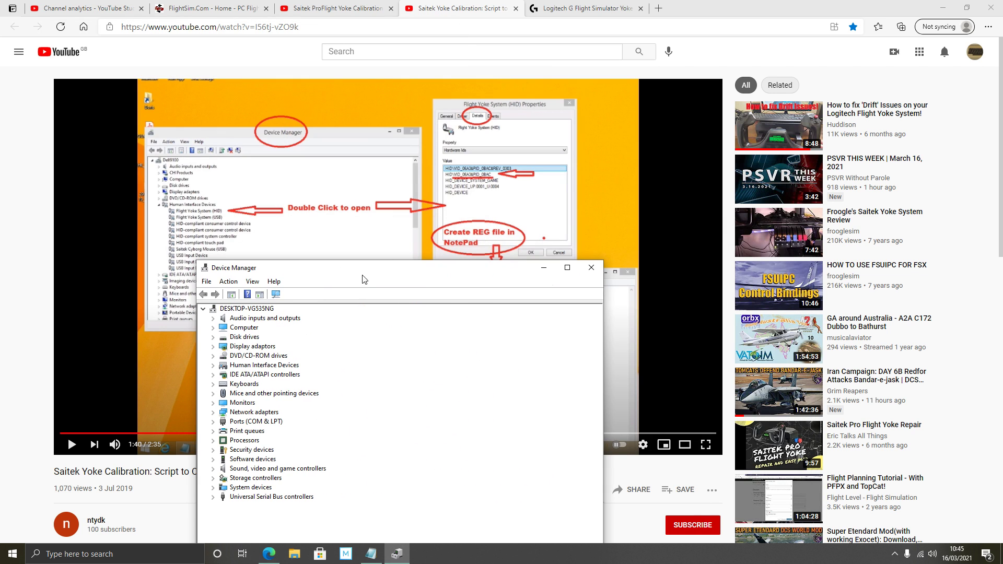
pyautogui.moveTo(361, 263); pyautogui.dragTo(357, 189)
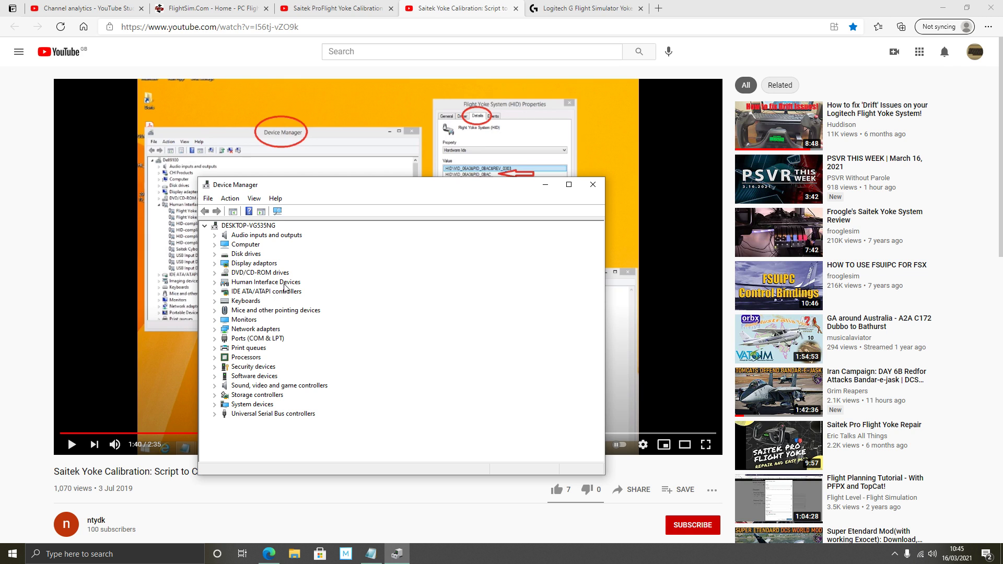
pyautogui.click(214, 283)
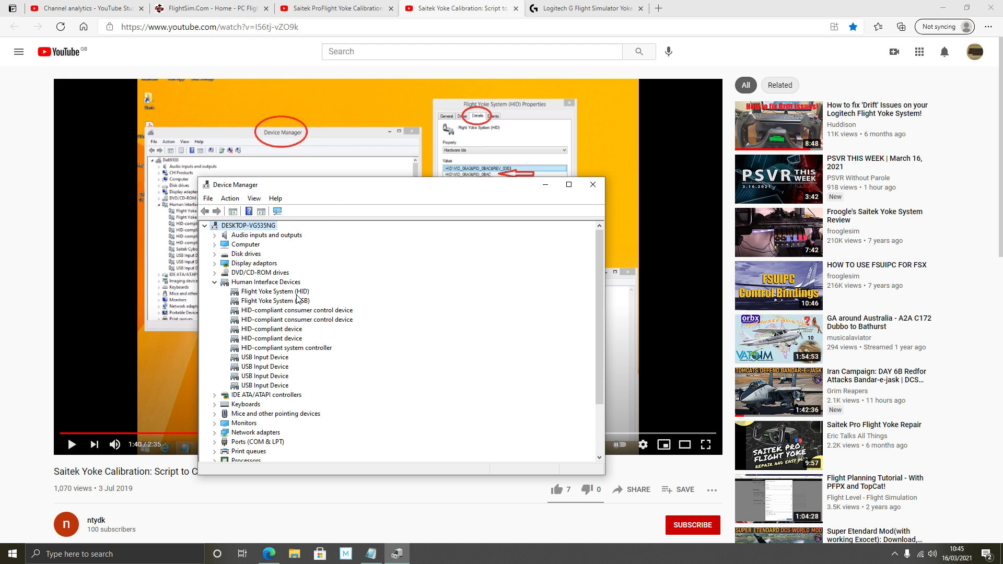
pyautogui.moveTo(375, 191); pyautogui.dragTo(358, 206)
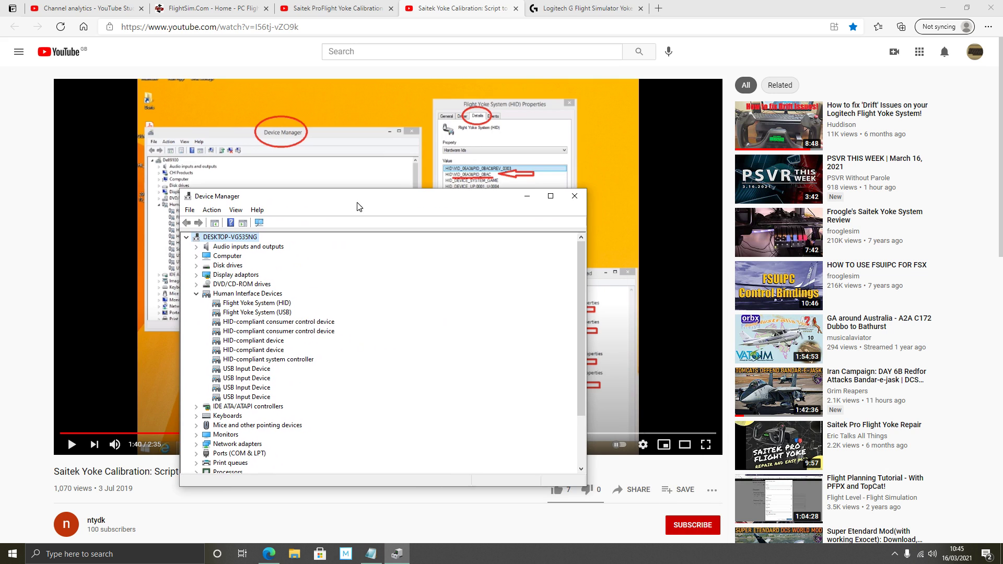
pyautogui.click(264, 304)
# Show Flight Yoke System (HID) Hardware IDs on the Details tab and select HID\VID_06A3&PID_0BAC
pyautogui.doubleClick(267, 304)
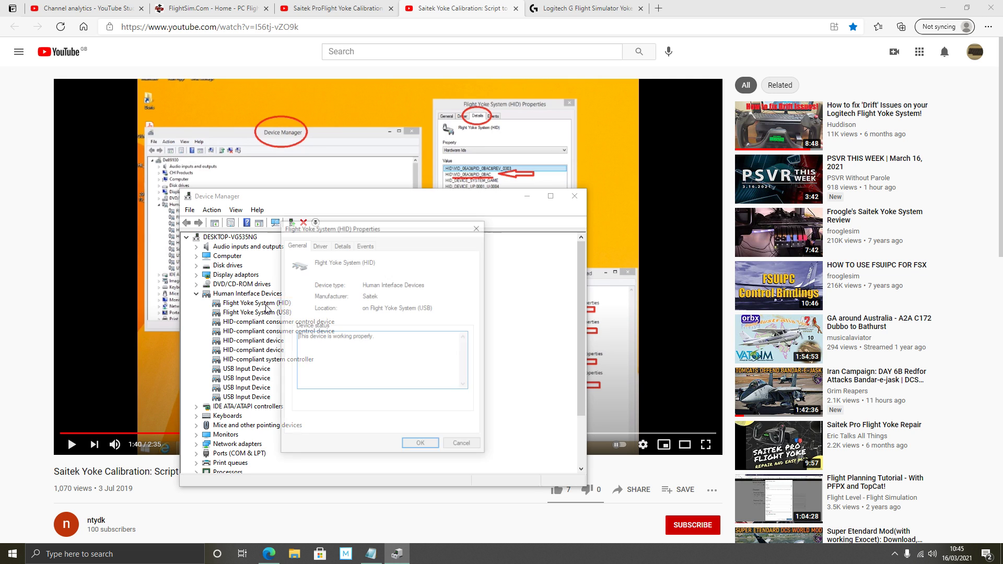
pyautogui.moveTo(377, 232); pyautogui.dragTo(539, 212)
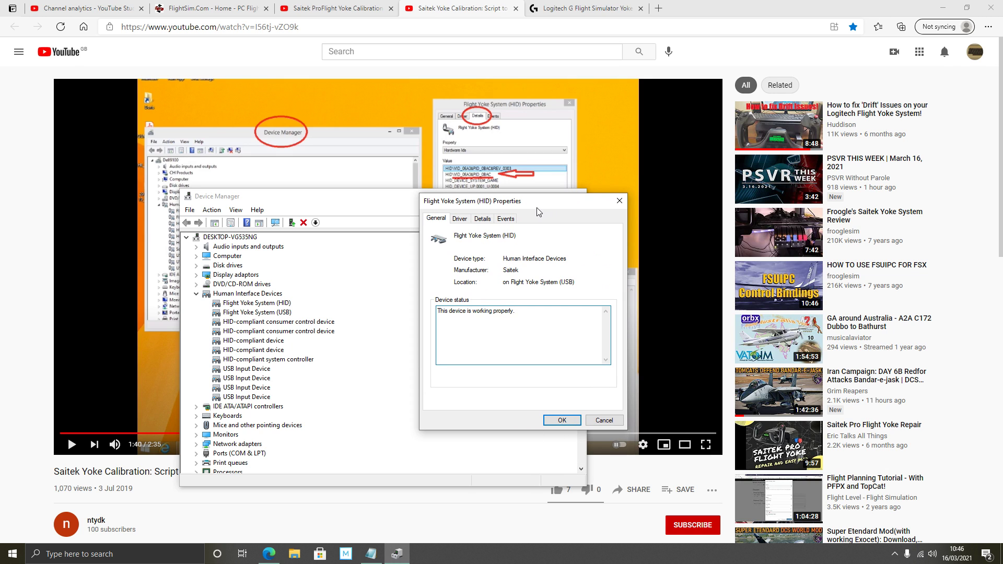
pyautogui.click(483, 220)
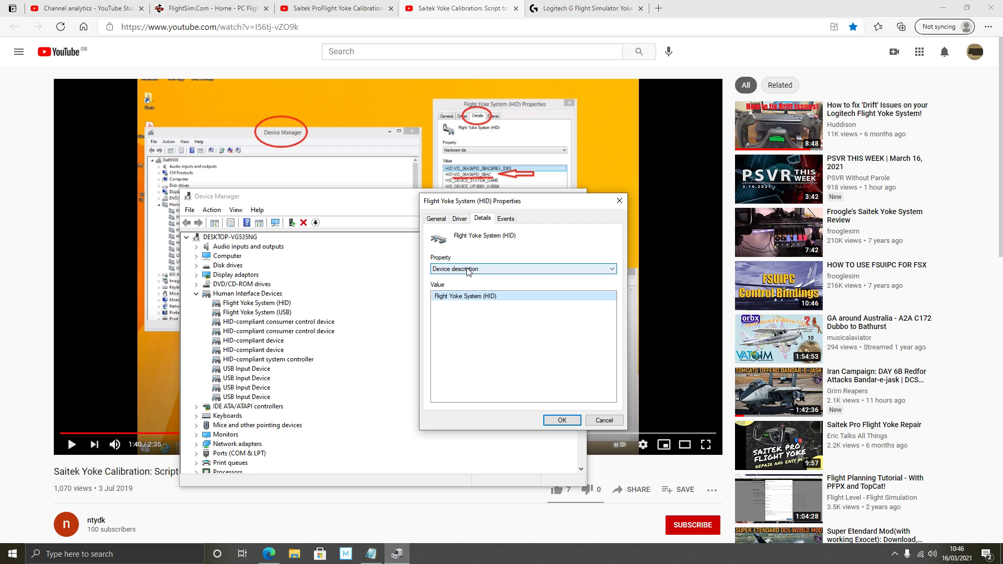
pyautogui.click(500, 272)
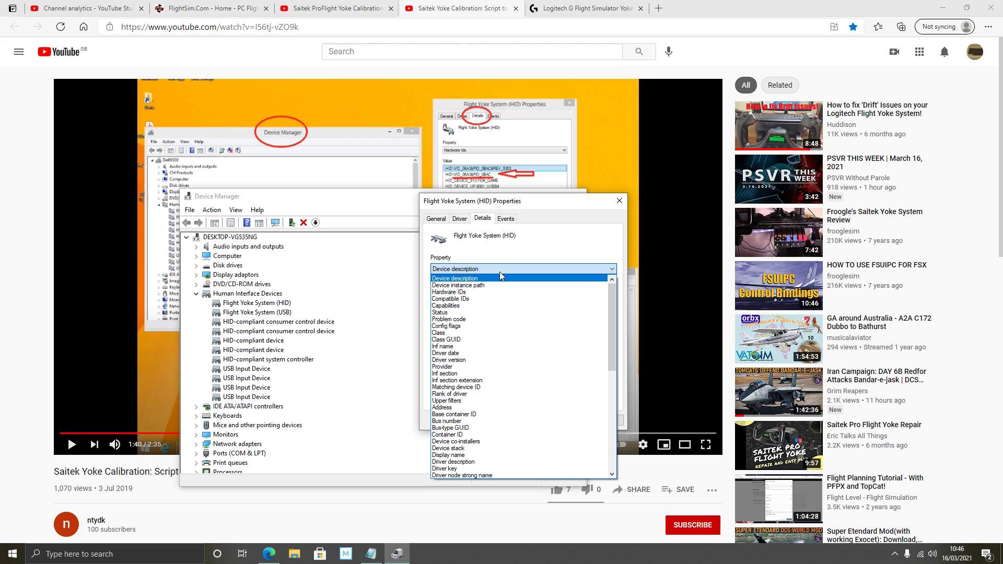
pyautogui.click(483, 295)
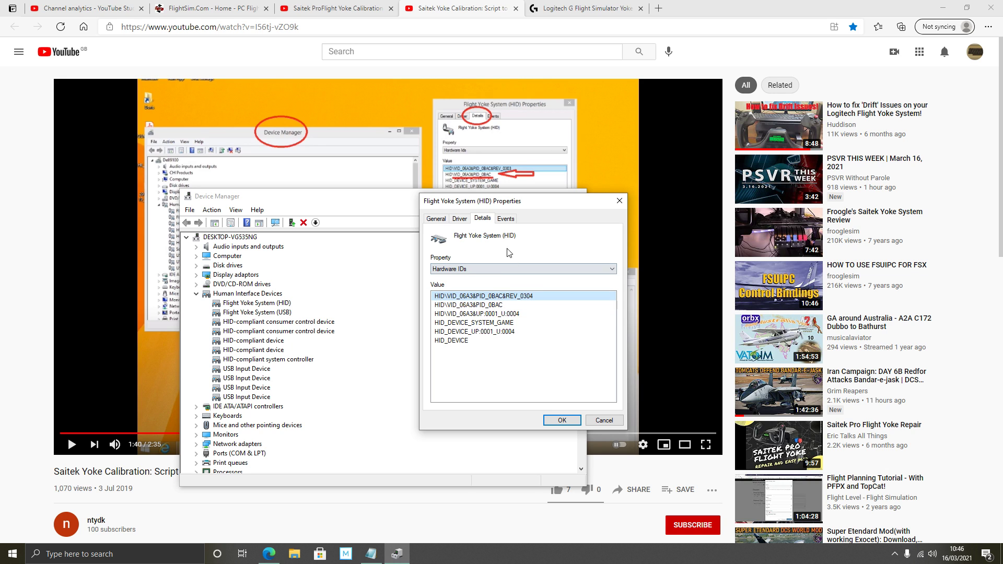
pyautogui.click(499, 307)
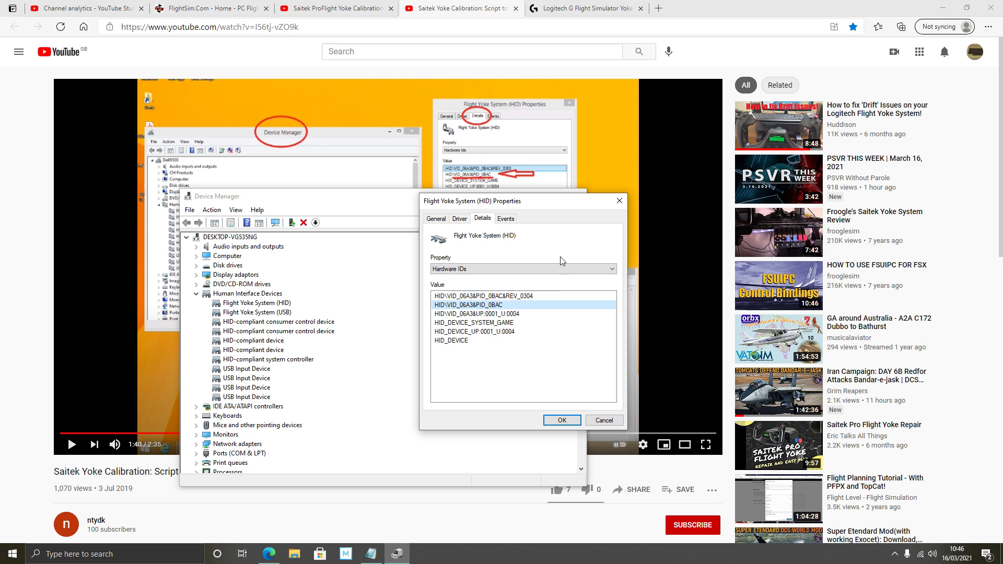
pyautogui.moveTo(526, 204); pyautogui.dragTo(698, 227)
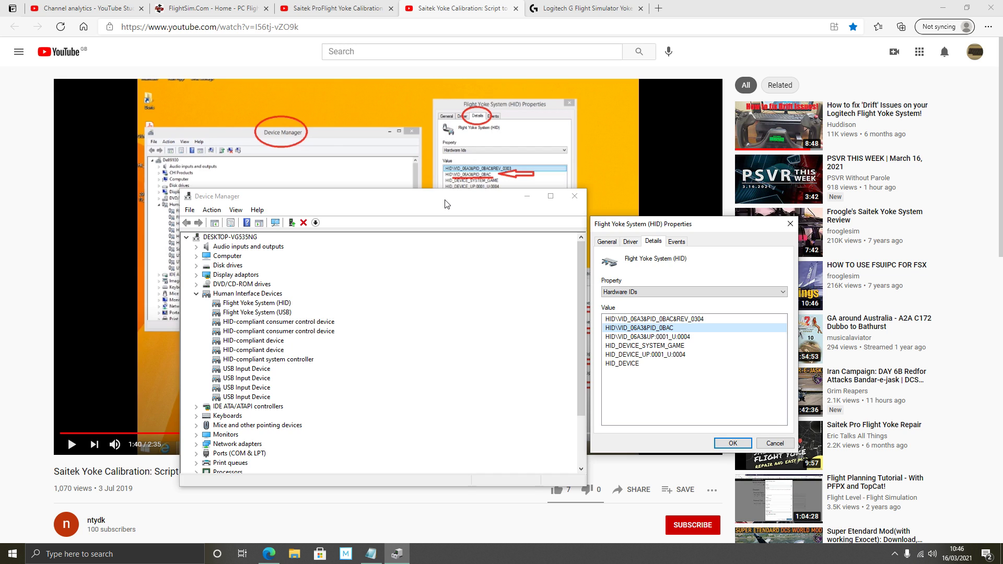
pyautogui.moveTo(444, 201); pyautogui.dragTo(355, 447)
pyautogui.moveTo(661, 224); pyautogui.dragTo(676, 327)
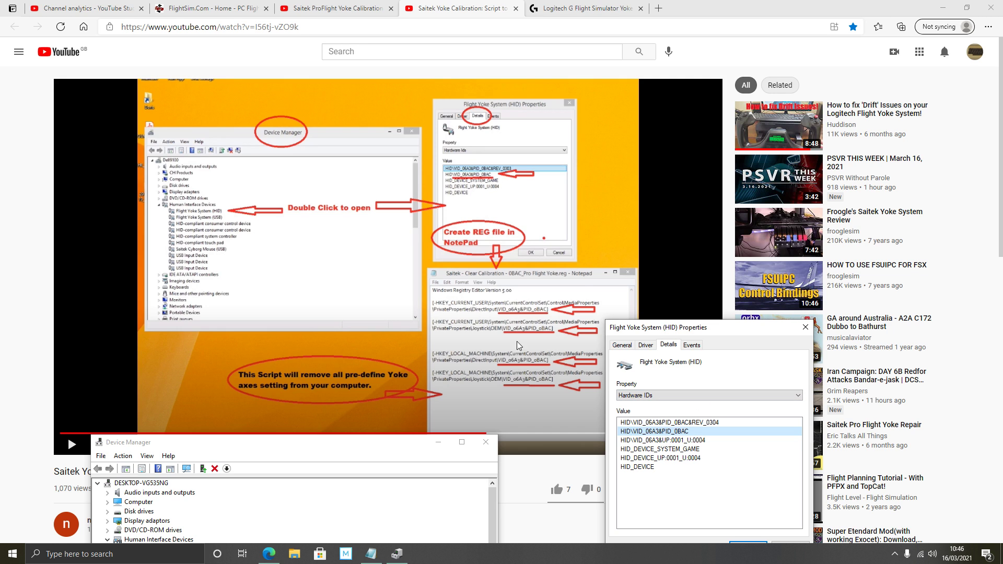
pyautogui.moveTo(341, 442); pyautogui.dragTo(334, 510)
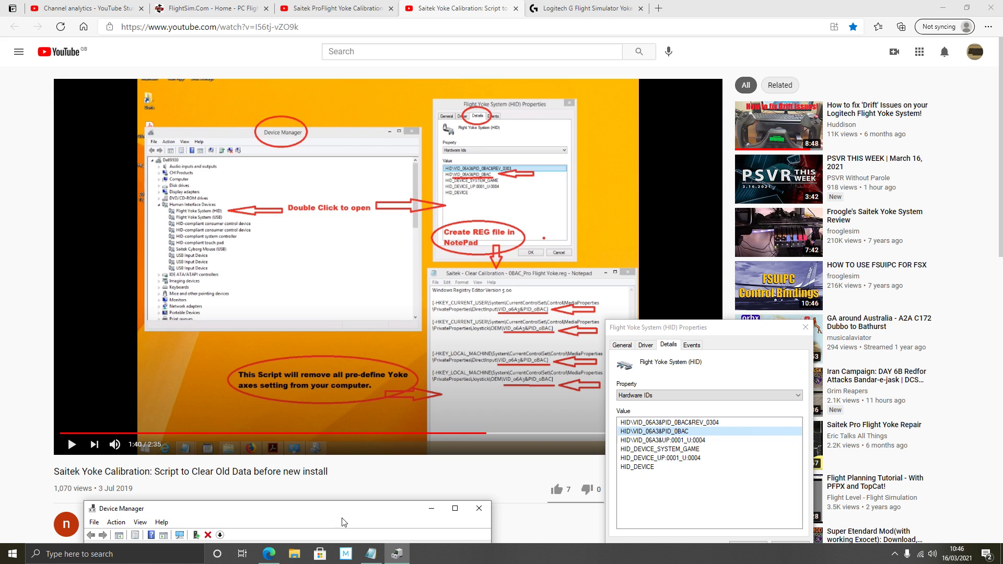
pyautogui.moveTo(325, 503); pyautogui.dragTo(351, 366)
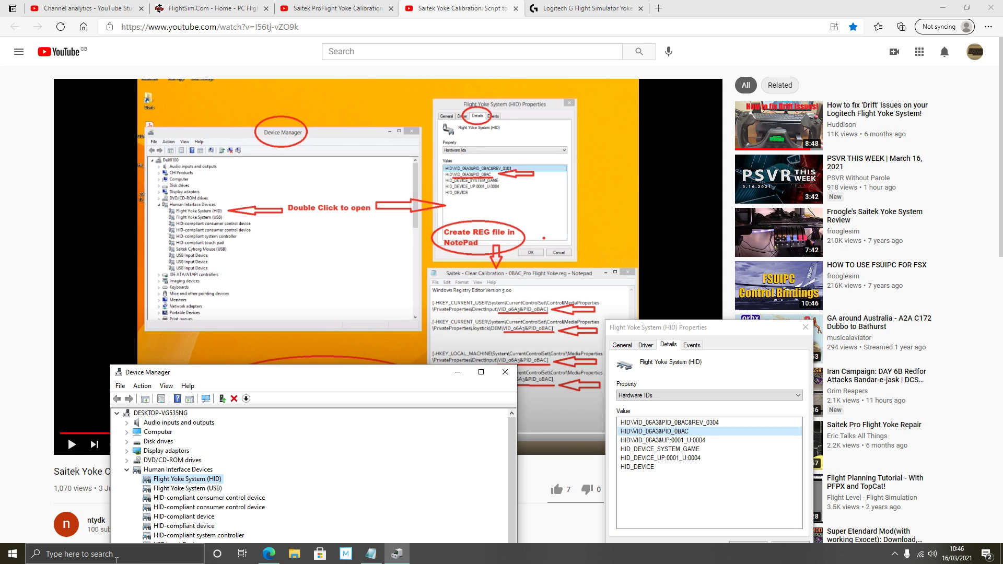
# Bring up the Notepad script and compare it with the ProFlight video's description registry text
pyautogui.click(116, 557)
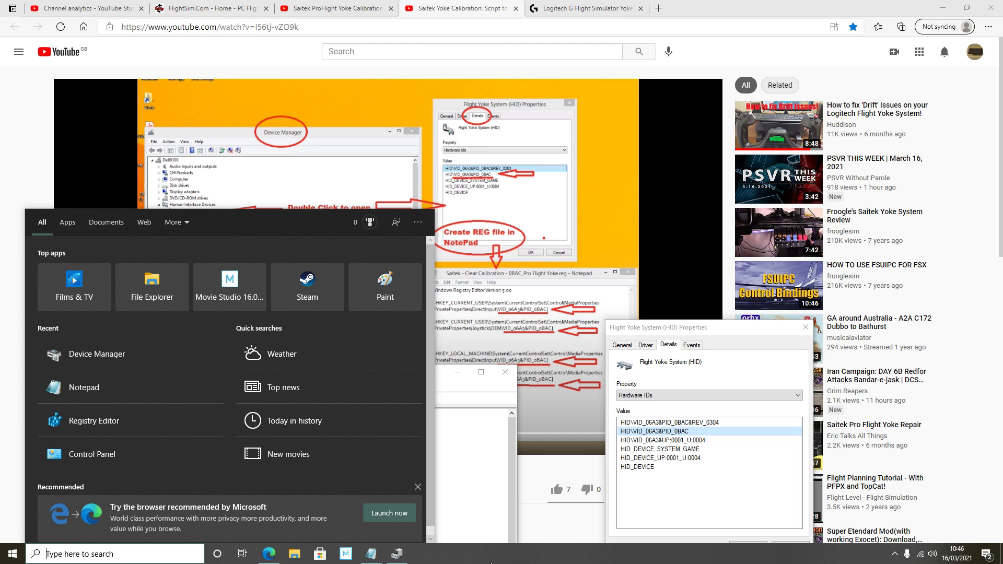
pyautogui.click(488, 562)
pyautogui.click(371, 554)
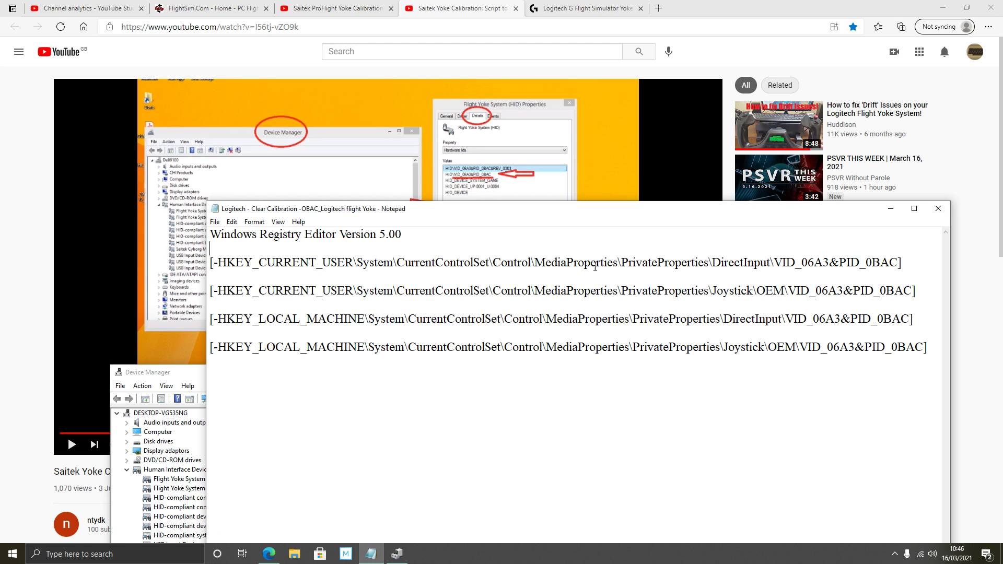
pyautogui.moveTo(614, 205); pyautogui.dragTo(646, 154)
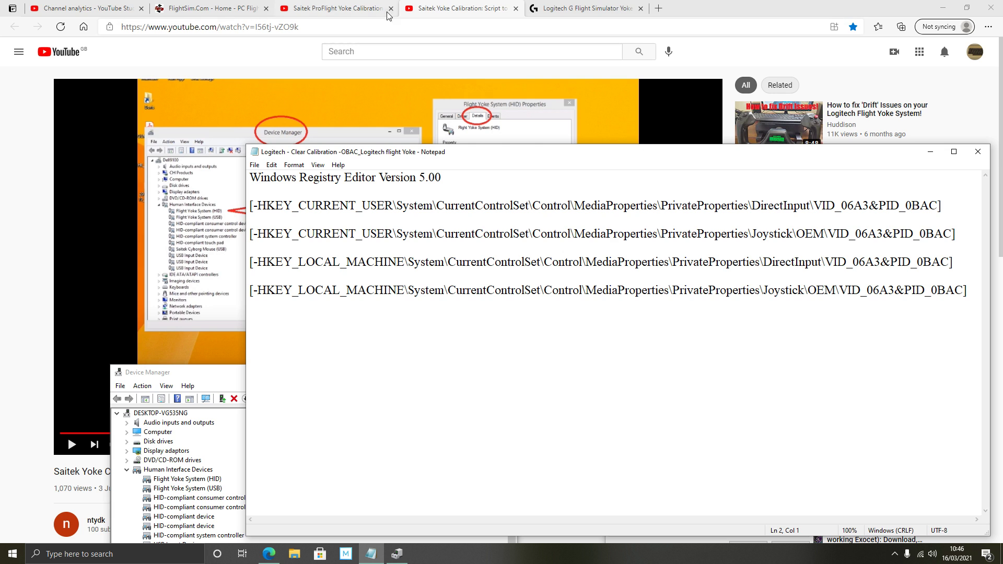
pyautogui.click(366, 9)
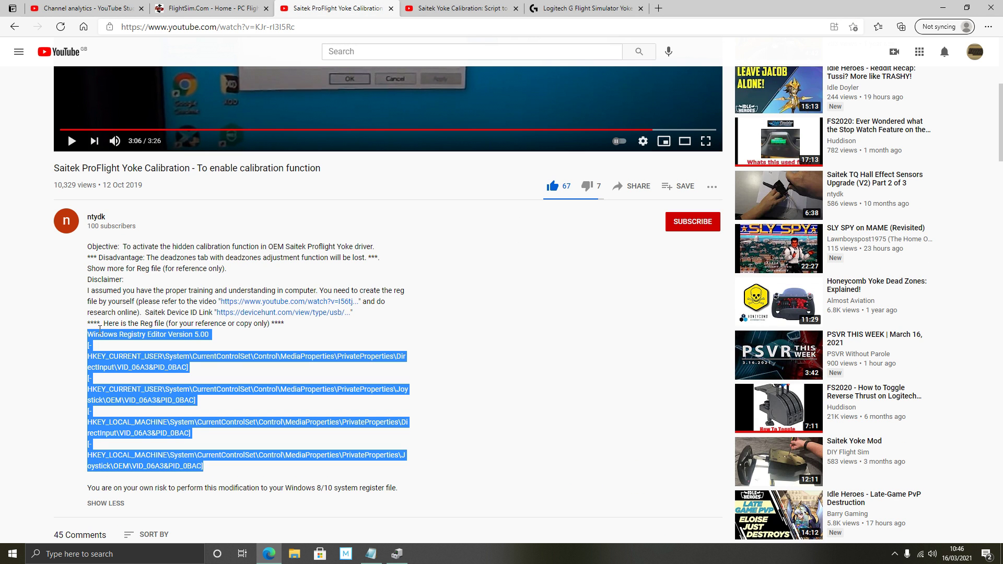
pyautogui.click(481, 409)
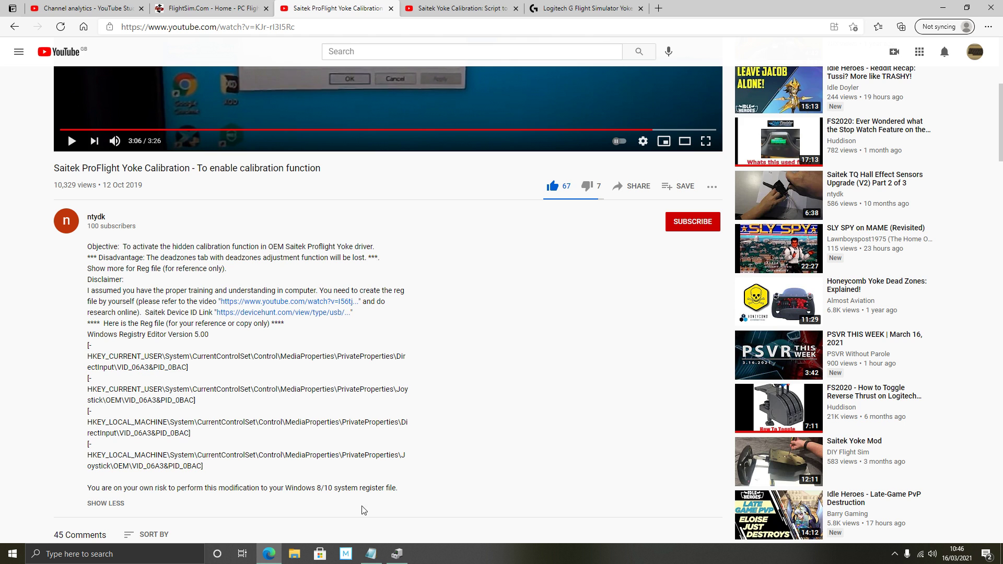
# Check the script against the Saitek script video, then begin saving it under a new name
pyautogui.click(371, 554)
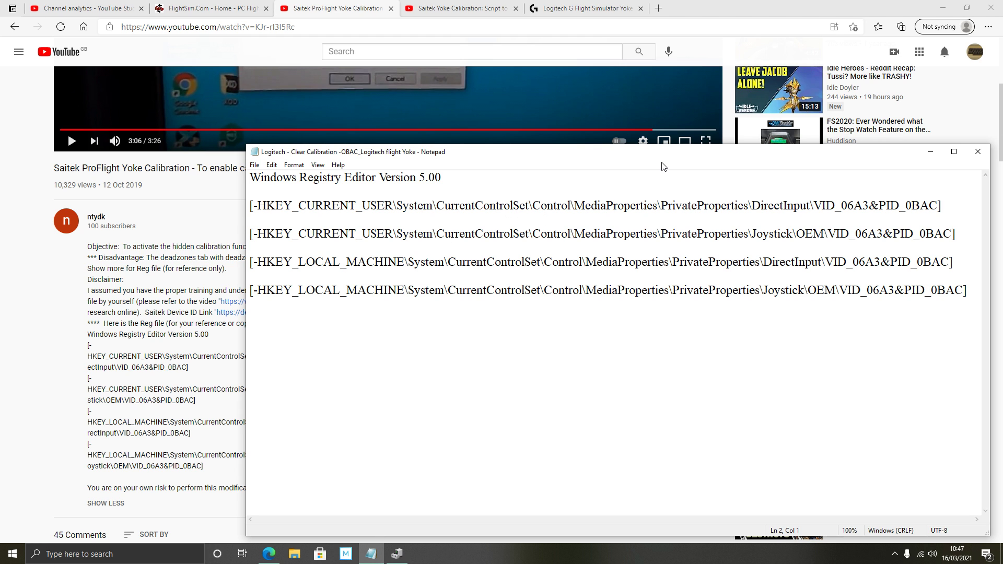
pyautogui.moveTo(676, 158); pyautogui.dragTo(646, 164)
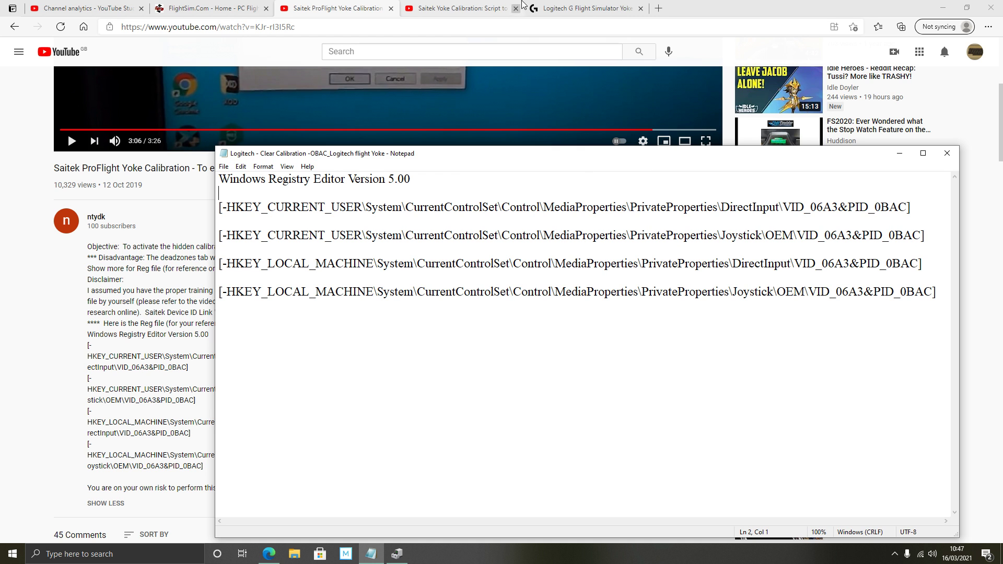
pyautogui.click(470, 8)
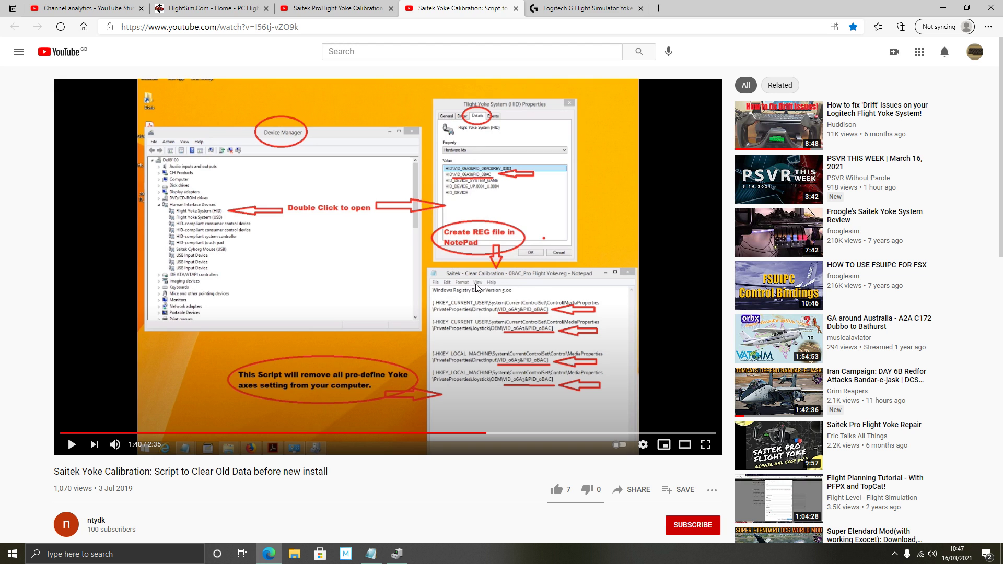
pyautogui.click(372, 555)
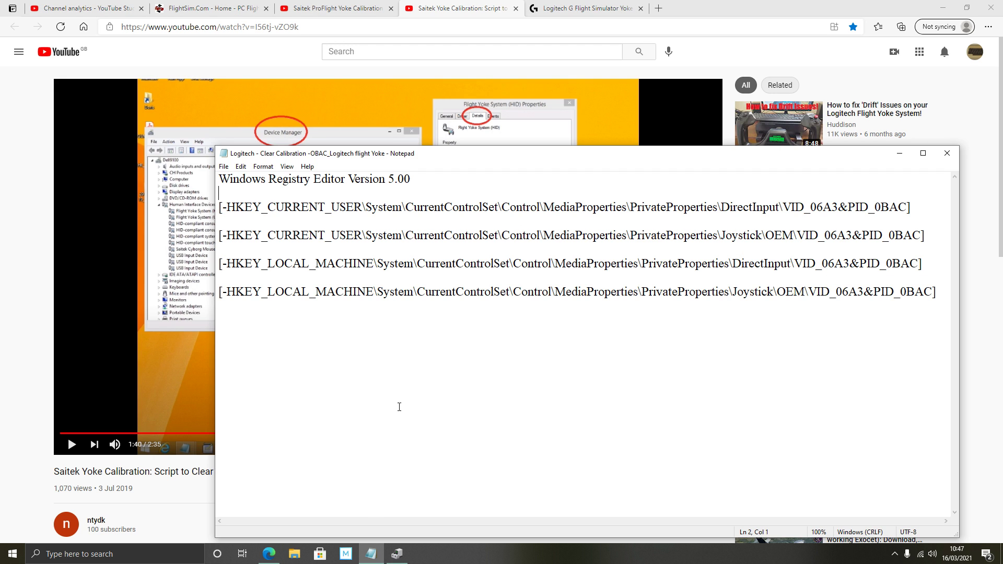
pyautogui.click(223, 167)
# Start saving the script with a .reg ending, cancel the save, and minimise Edge
pyautogui.click(267, 229)
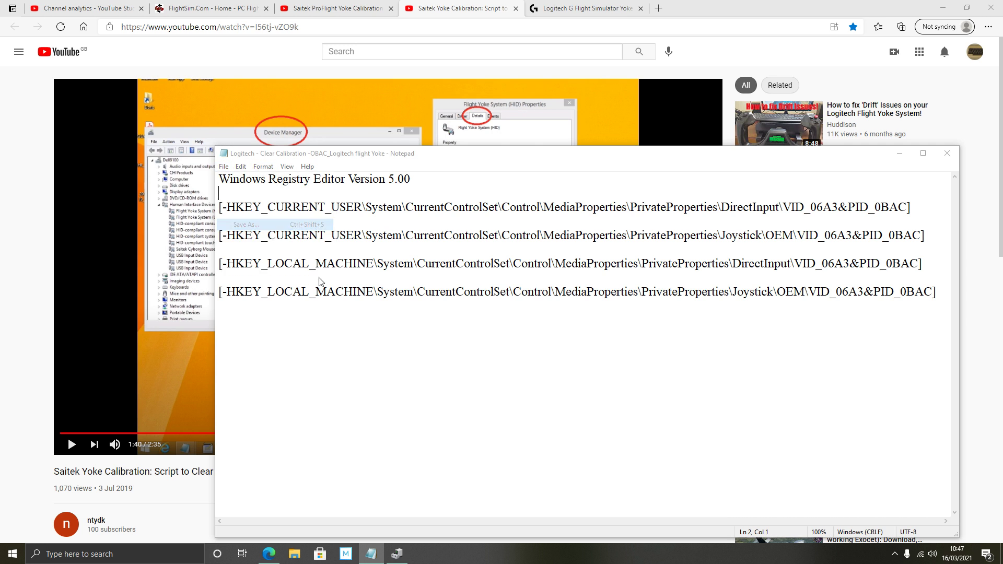
pyautogui.click(474, 401)
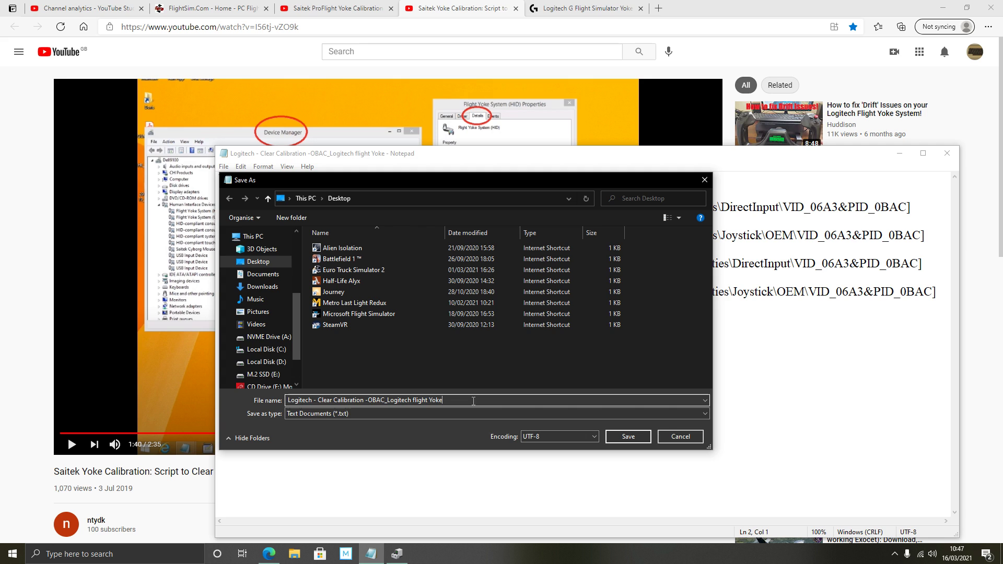
pyautogui.write('.reg')
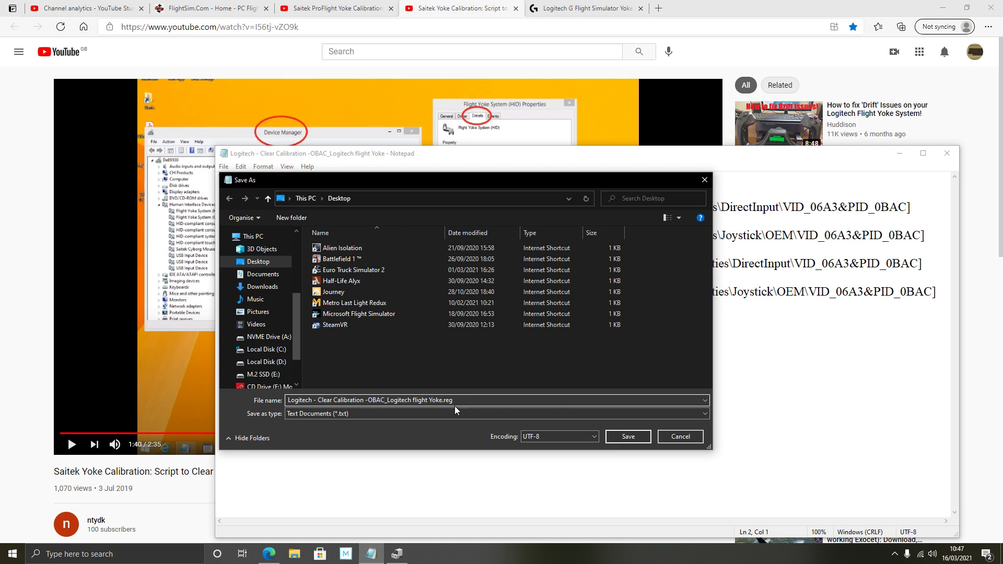
pyautogui.click(680, 436)
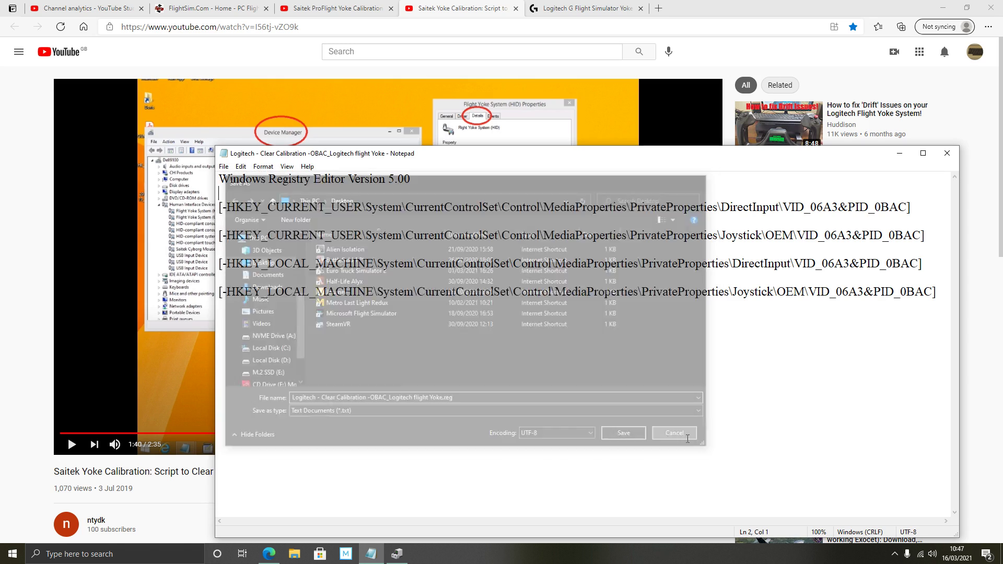
pyautogui.click(947, 9)
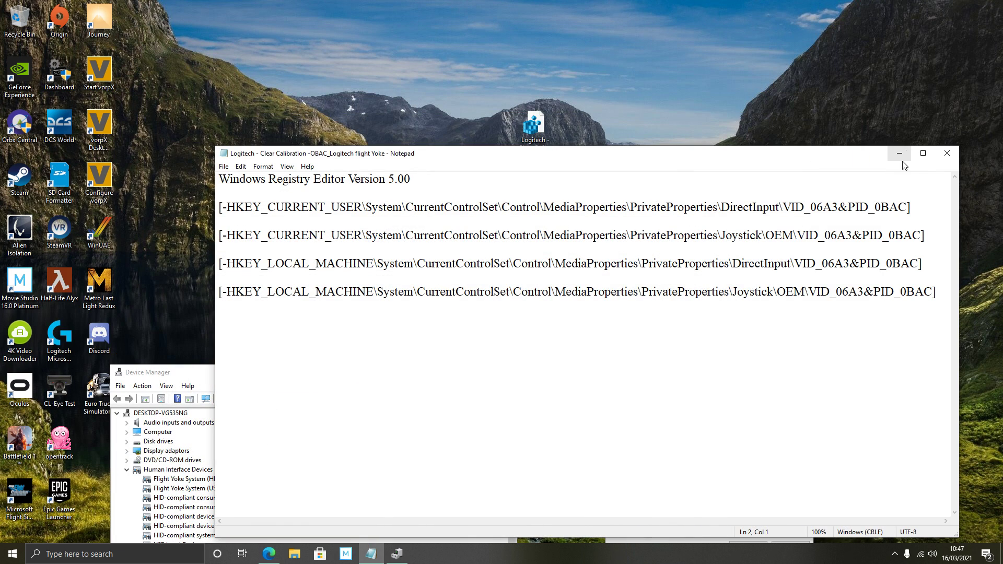
# Minimise Notepad, close the Flight Yoke properties and Device Manager, and restore Edge
pyautogui.click(899, 153)
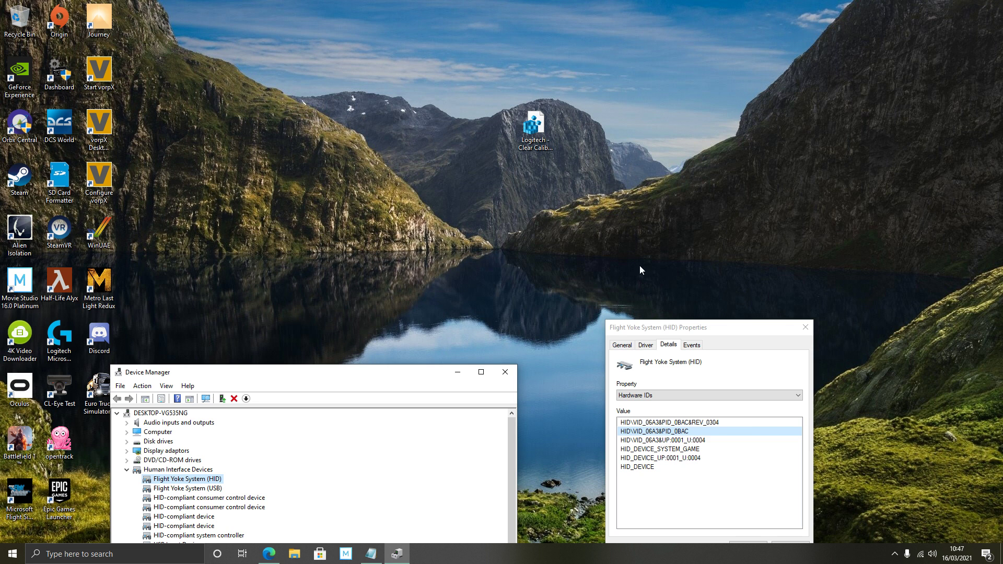
pyautogui.click(805, 328)
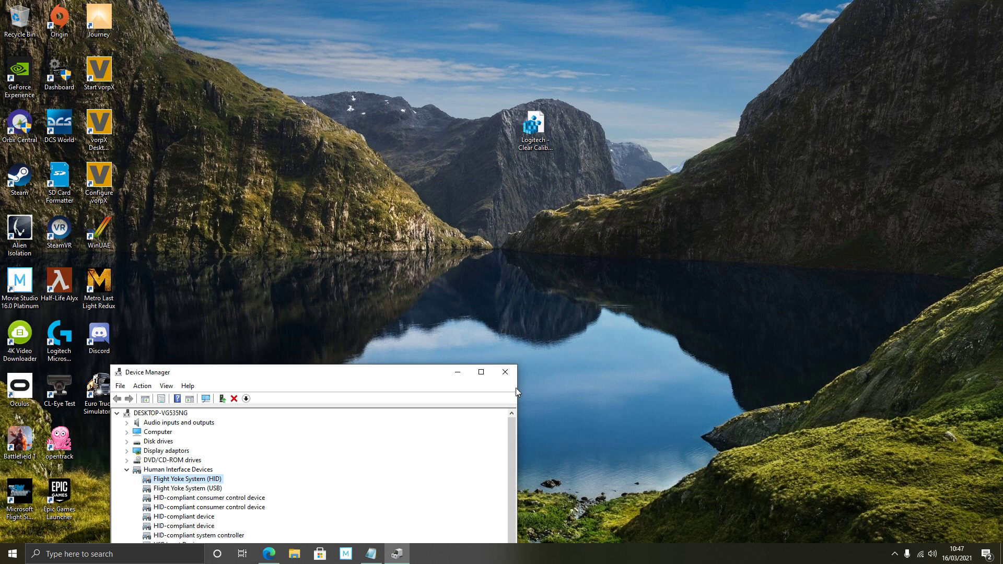
pyautogui.click(504, 372)
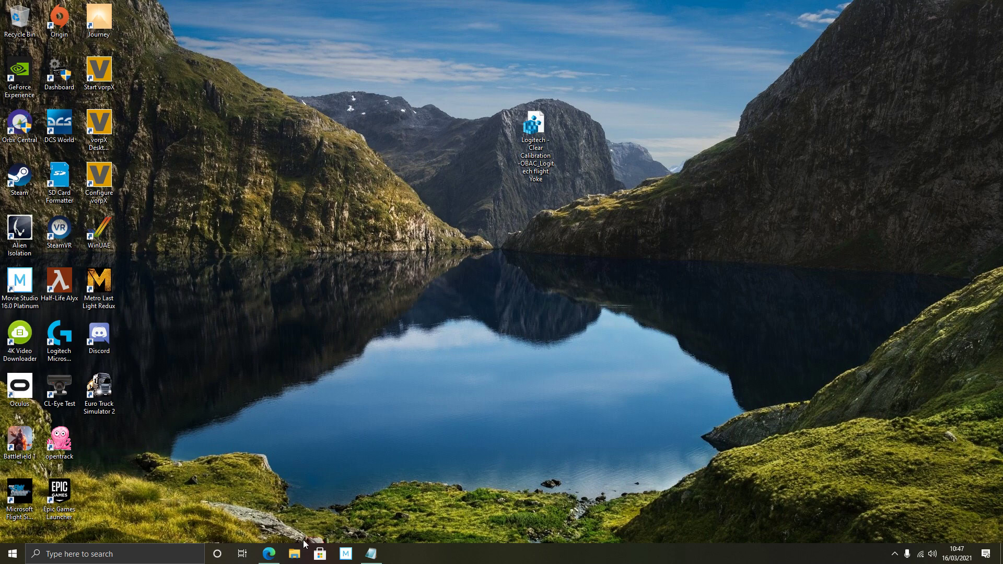
pyautogui.click(269, 554)
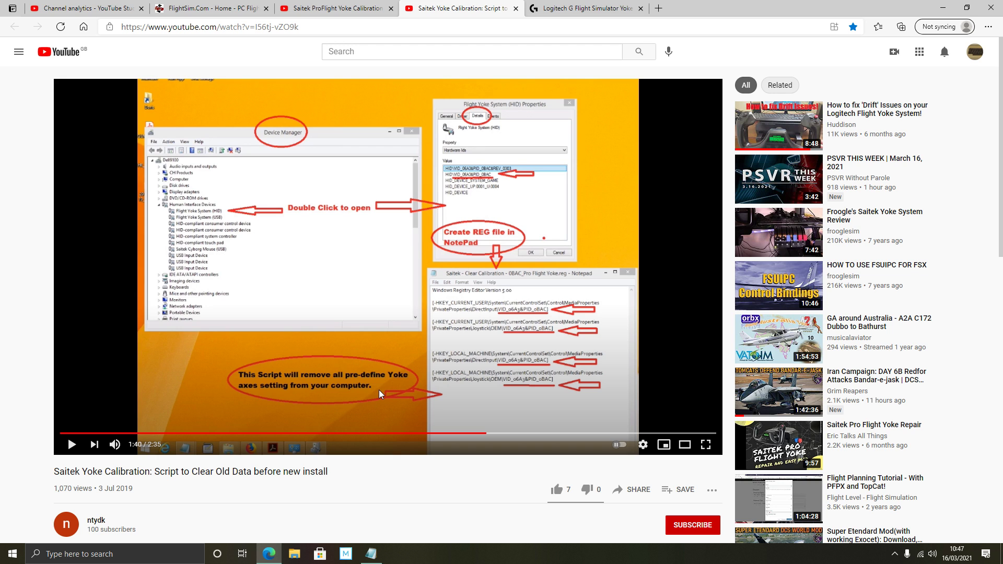
# View the Logitech G Flight Simulator Yoke product page, then bring the Notepad script forward
pyautogui.click(583, 9)
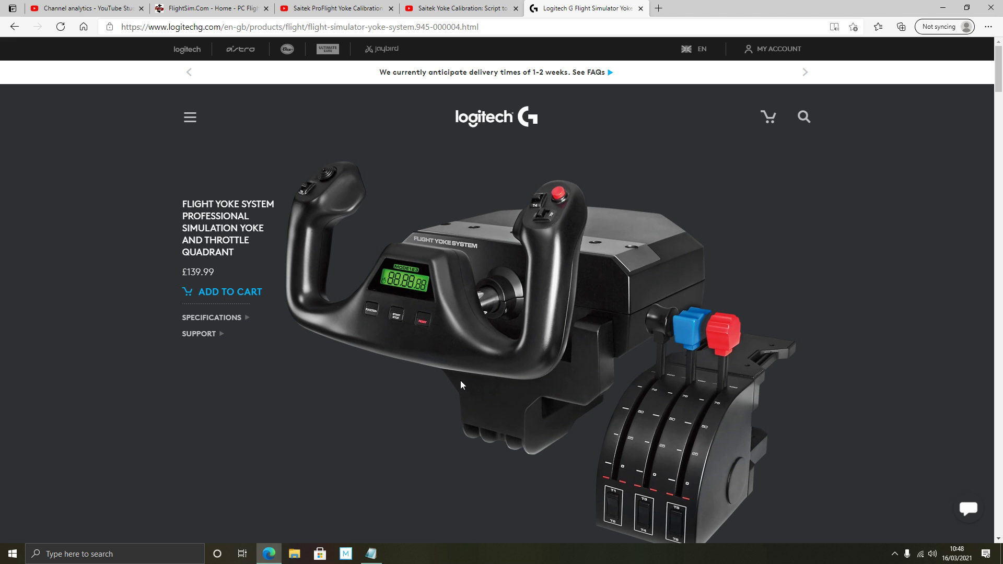
pyautogui.click(368, 557)
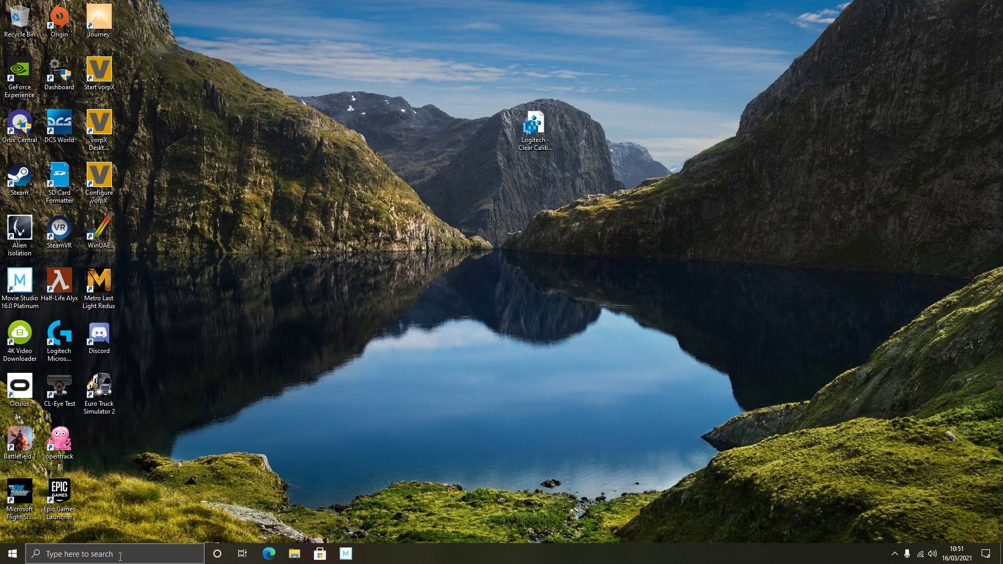
# Search for 'contr' and open Control Panel from the results
pyautogui.click(152, 555)
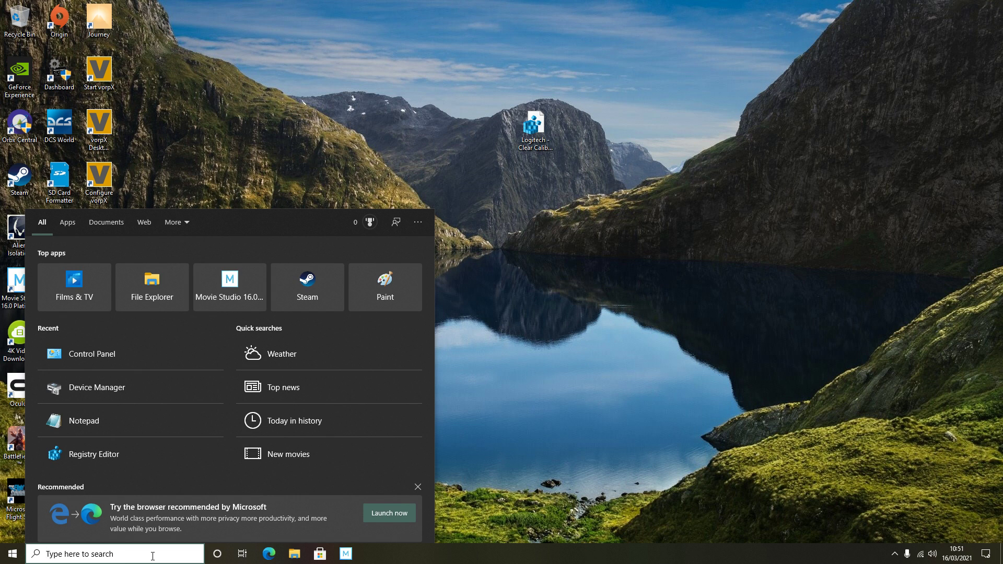
pyautogui.write('contr')
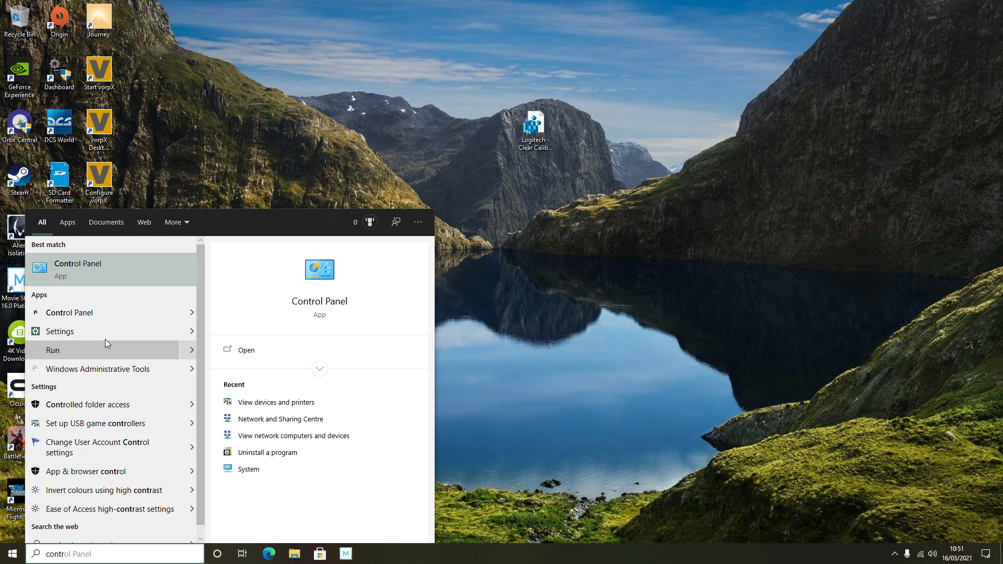
pyautogui.click(112, 263)
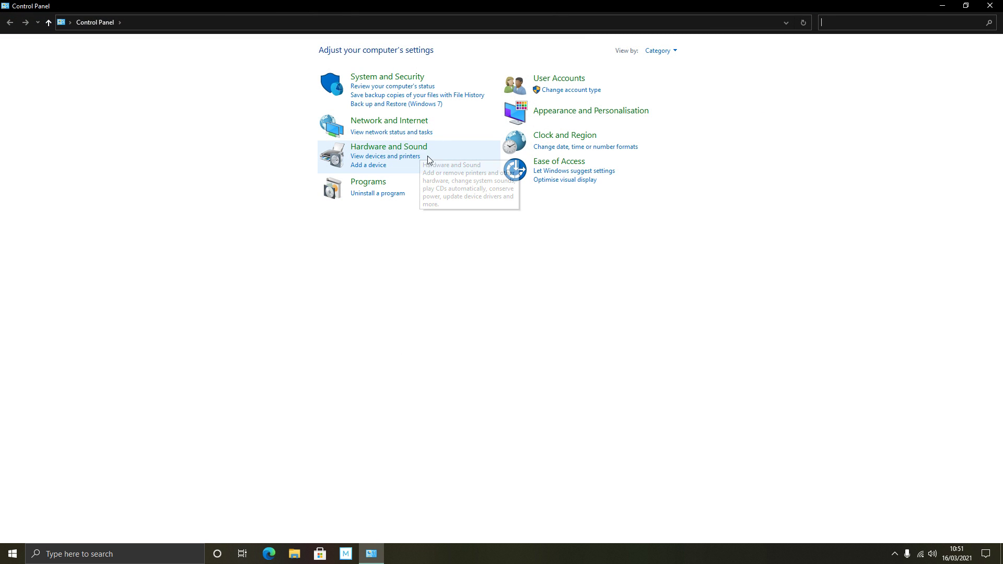
pyautogui.click(417, 158)
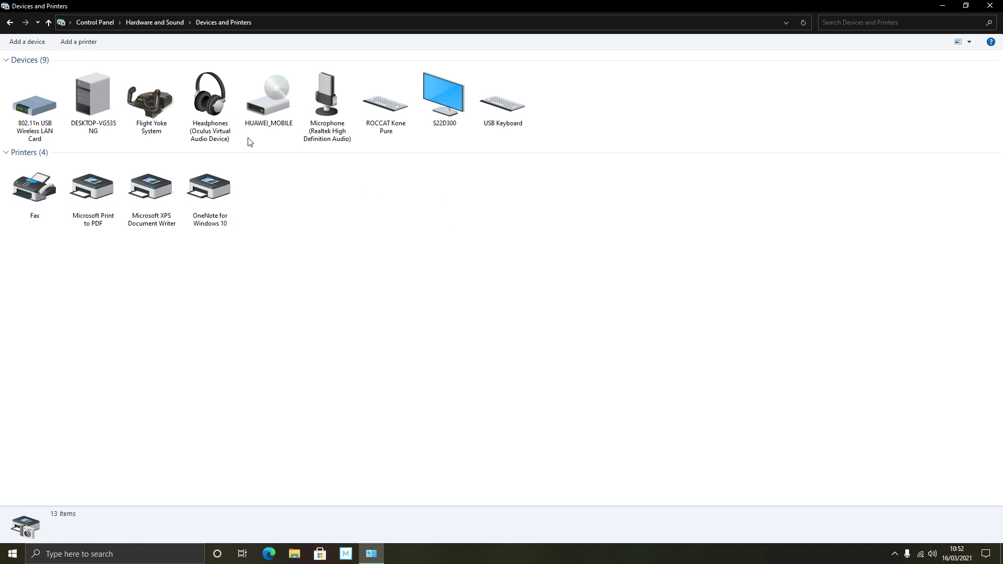
pyautogui.click(158, 111)
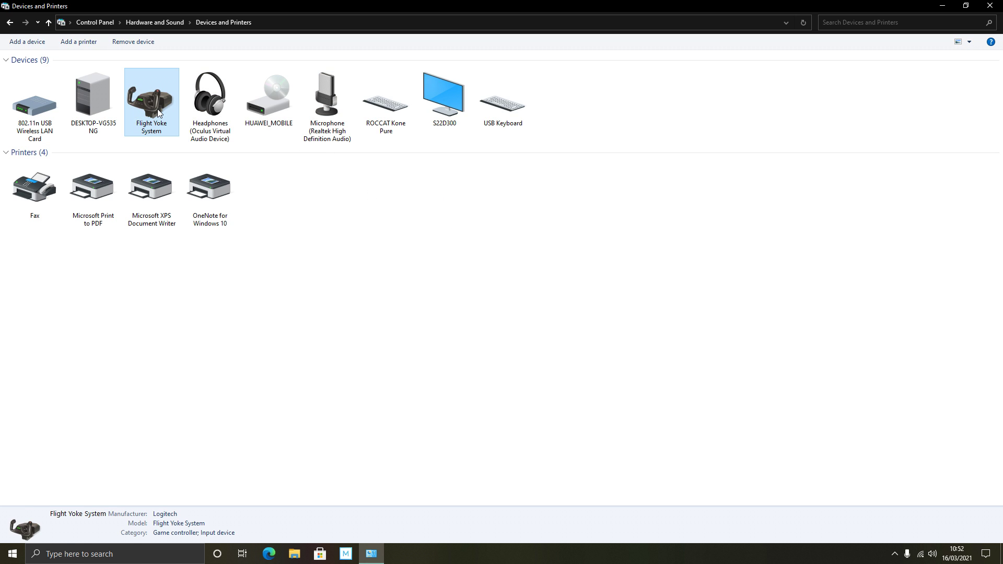
pyautogui.rightClick(158, 109)
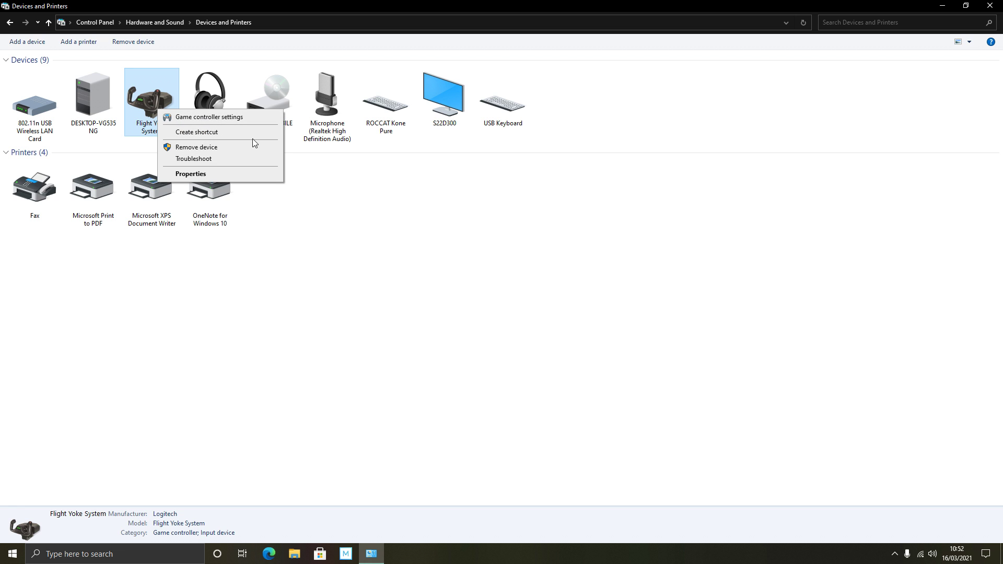
# Open Game controller settings and show the Flight Yoke System (USB) calibration settings page
pyautogui.click(243, 117)
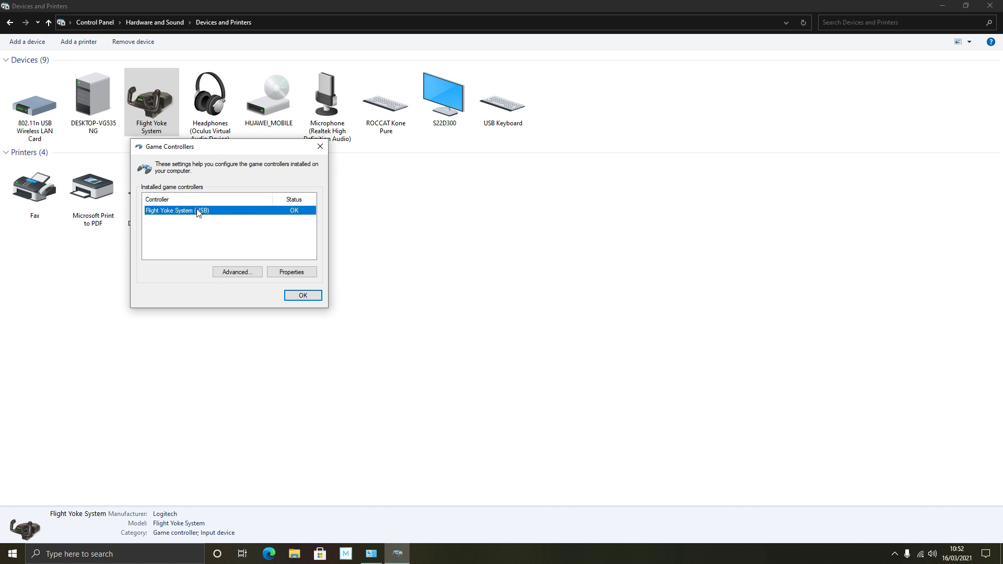
pyautogui.click(295, 271)
pyautogui.moveTo(460, 174); pyautogui.dragTo(533, 181)
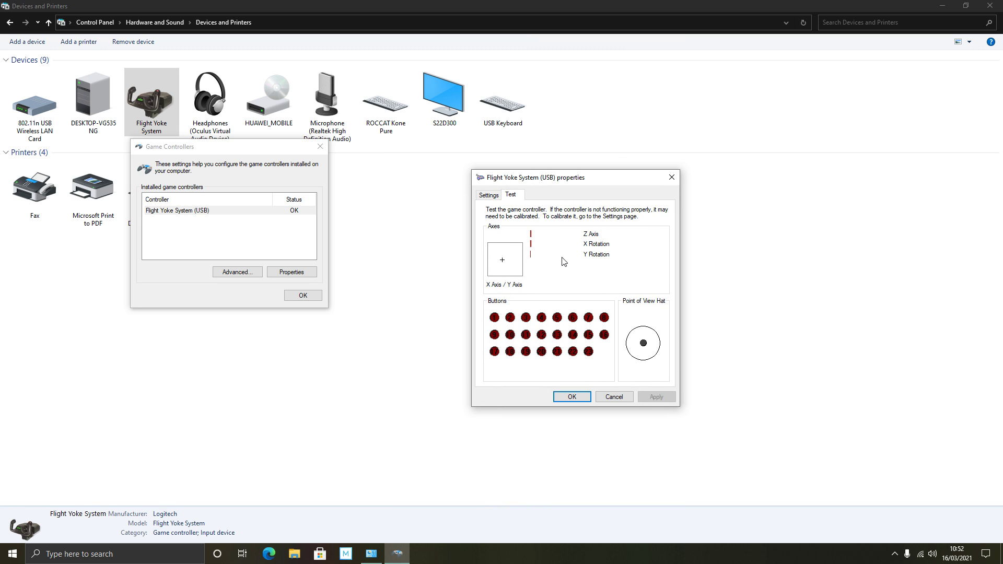
pyautogui.click(484, 196)
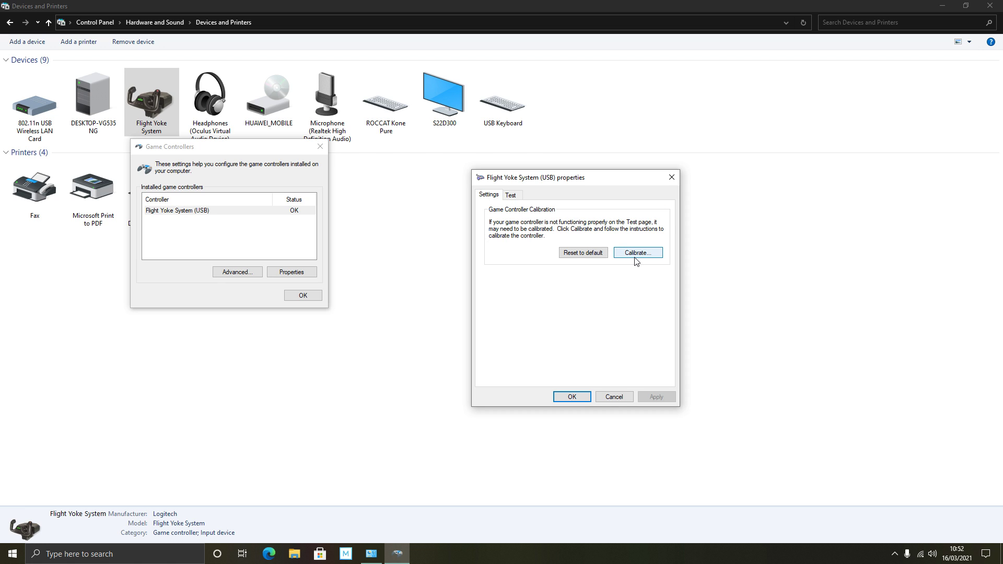
# Run the Game Device Calibration wizard through center point and axis calibration to completion
pyautogui.click(652, 253)
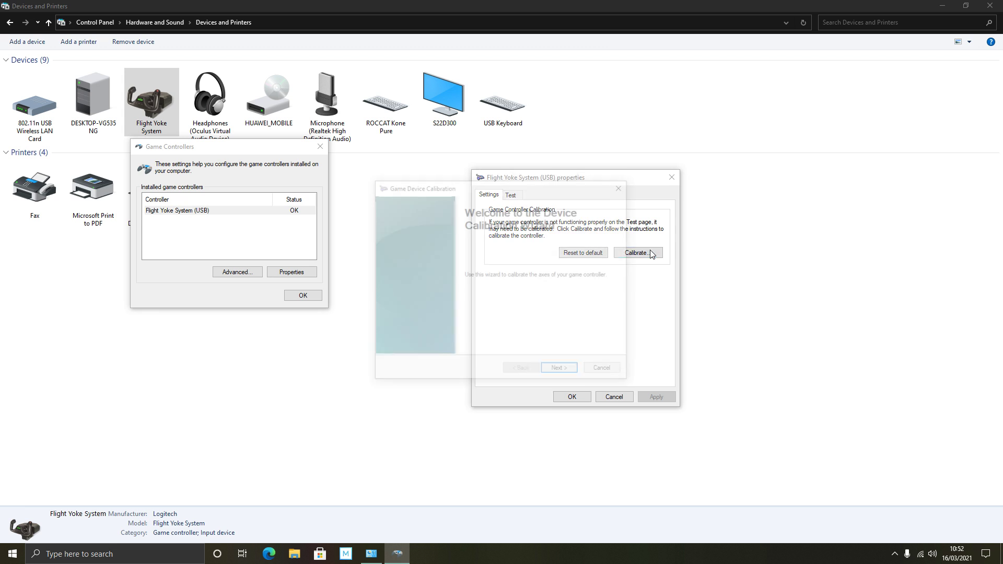
pyautogui.click(566, 373)
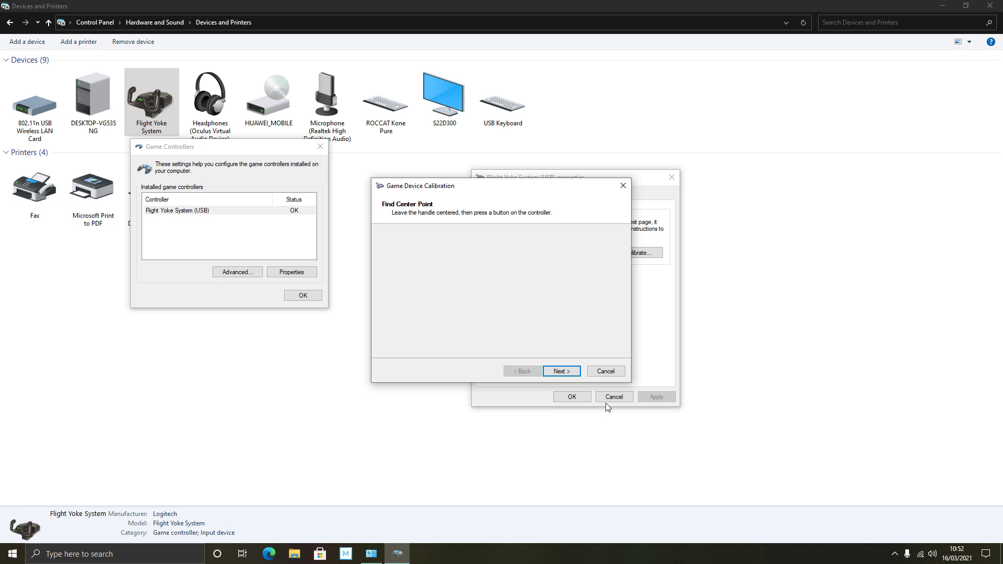
pyautogui.click(574, 374)
pyautogui.click(573, 374)
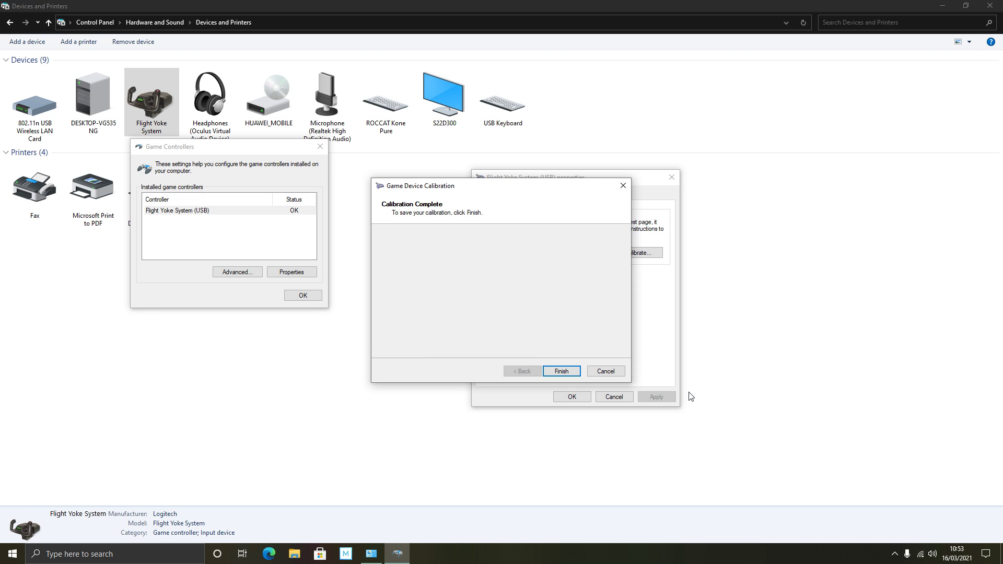
pyautogui.click(562, 371)
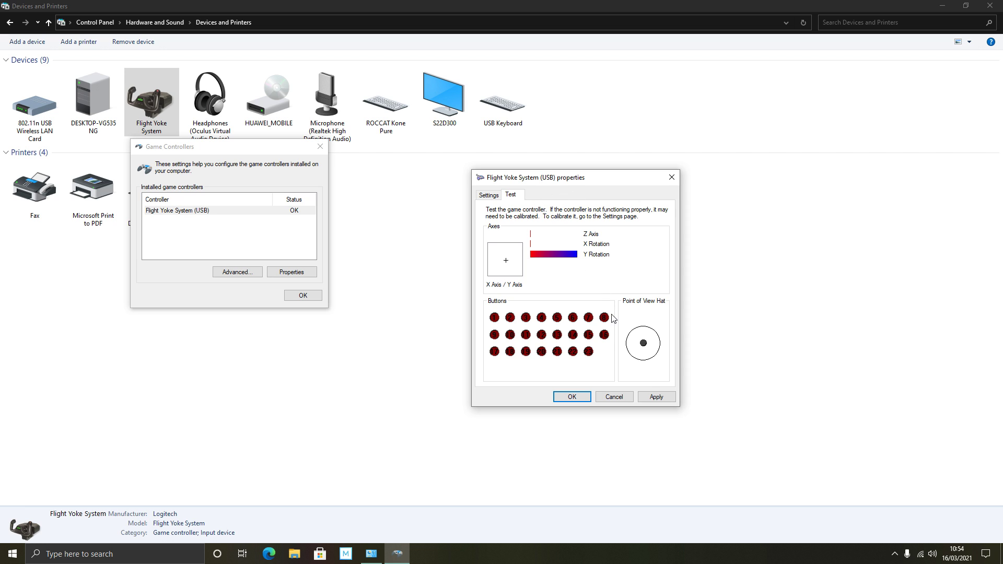
# Apply the new yoke calibration and close the controller properties with OK
pyautogui.click(656, 398)
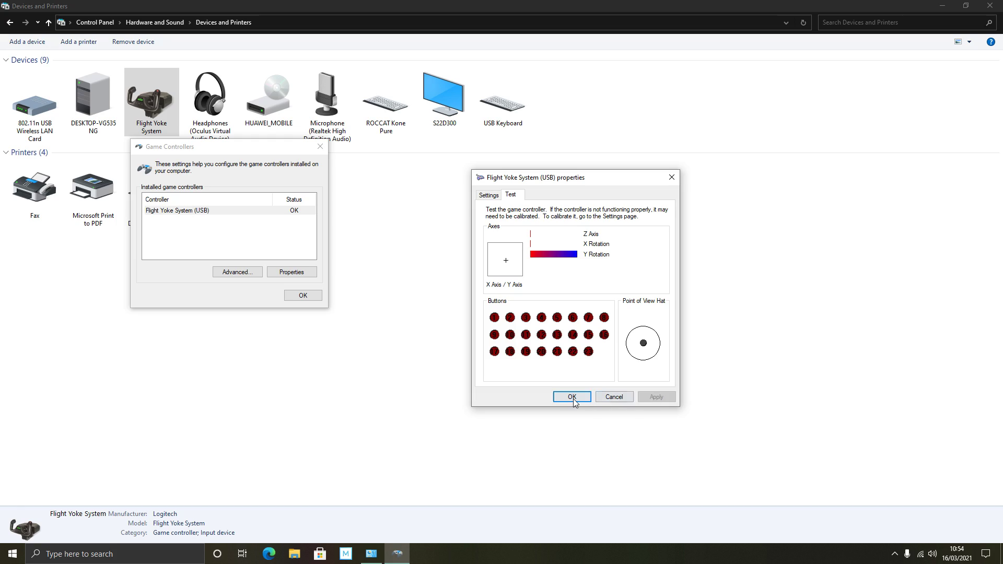
pyautogui.click(572, 397)
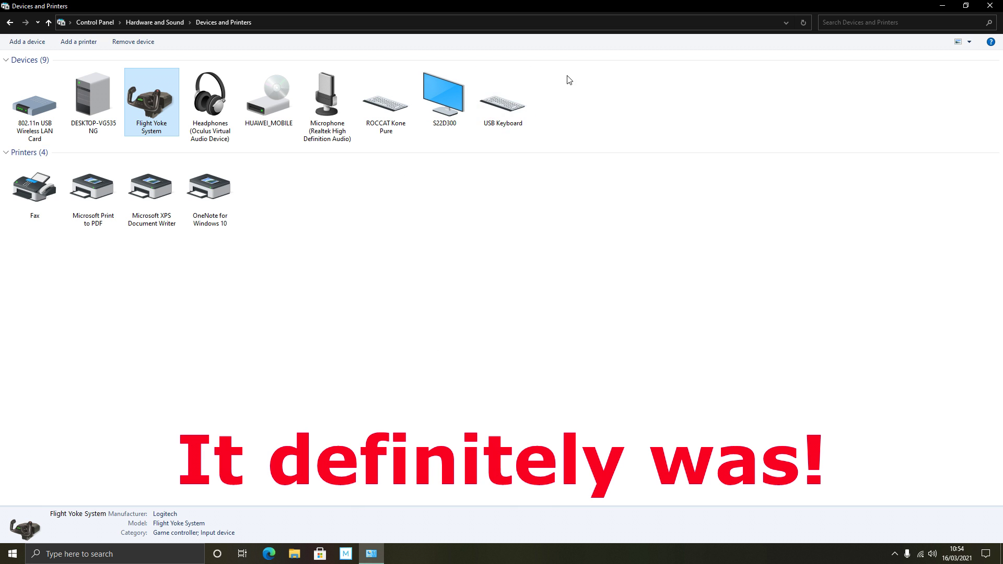
# Close the Devices and Printers window
pyautogui.click(991, 6)
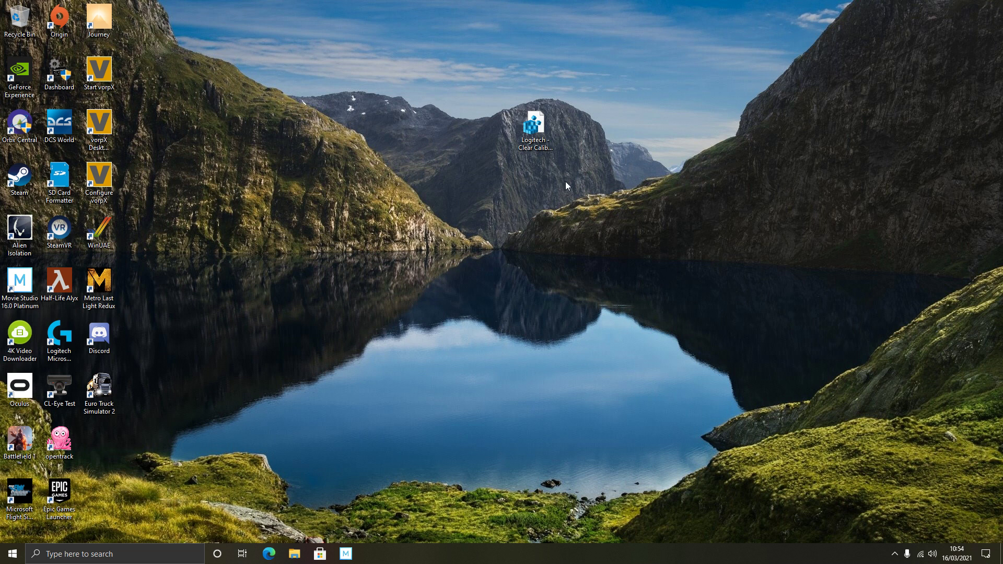
# Search for 'dev' and open Device Manager from the best match
pyautogui.click(137, 553)
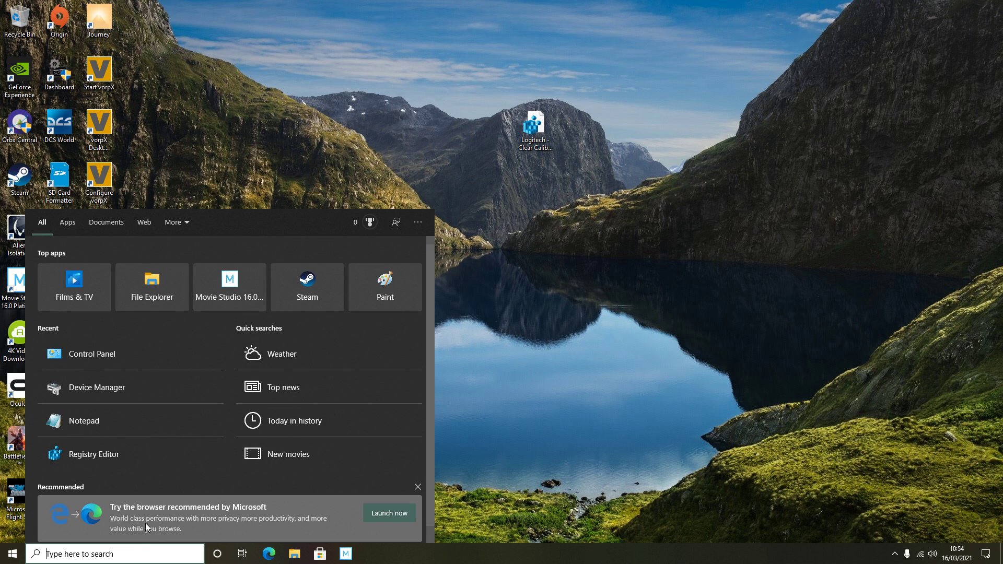
pyautogui.write('dev')
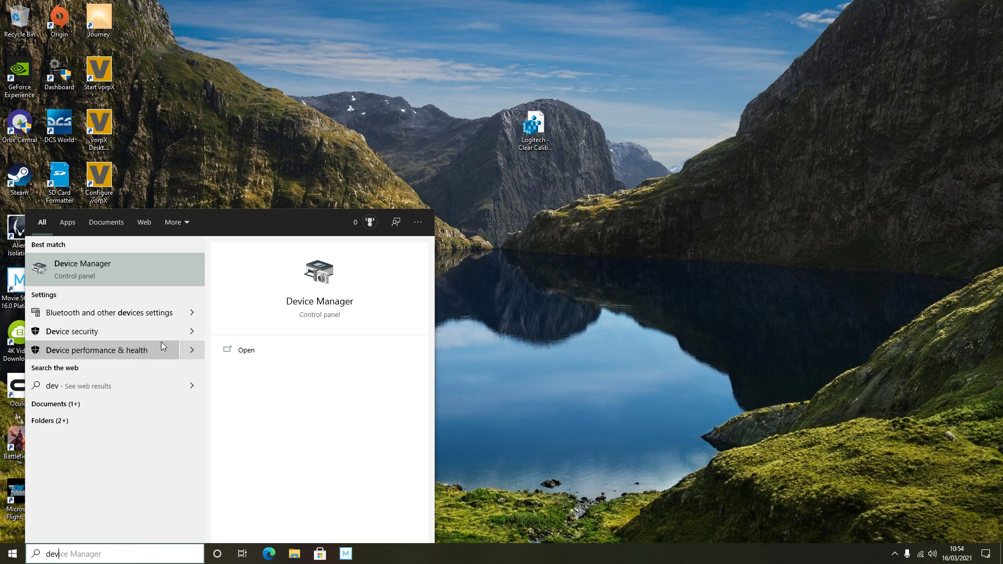
pyautogui.click(132, 273)
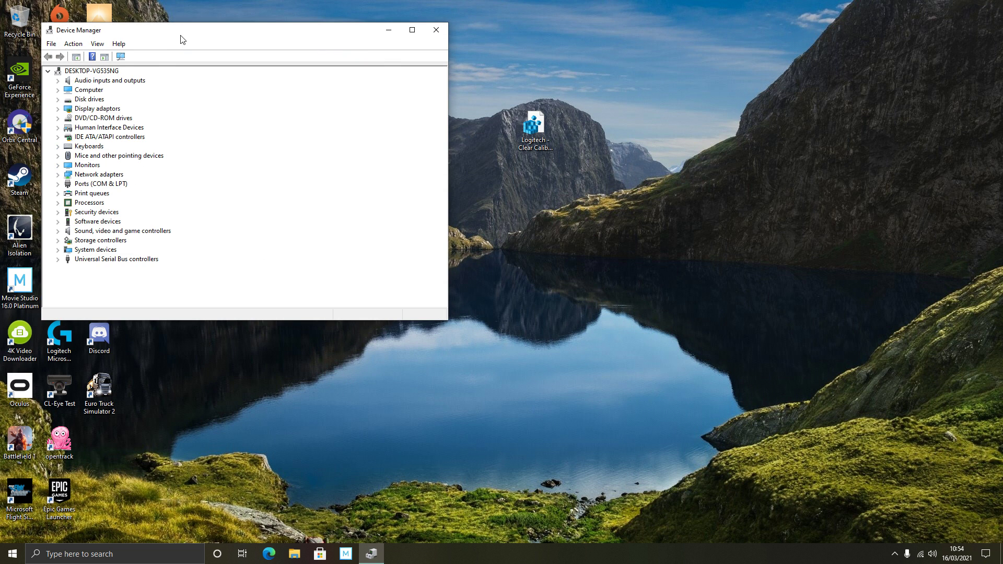
# Open Flight Yoke System (HID) properties under Human Interface Devices and view its Driver tab
pyautogui.moveTo(180, 35); pyautogui.dragTo(401, 114)
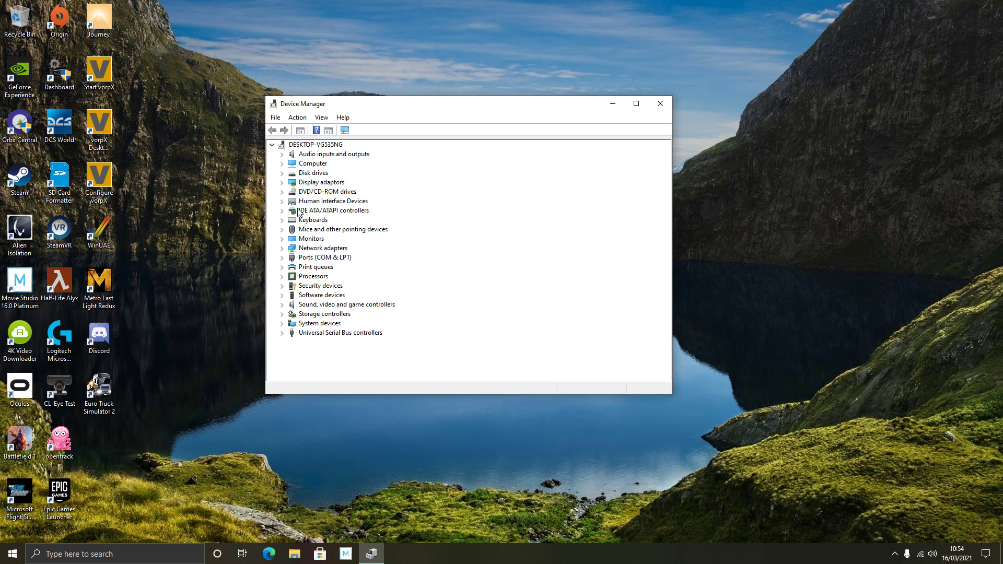
pyautogui.click(283, 202)
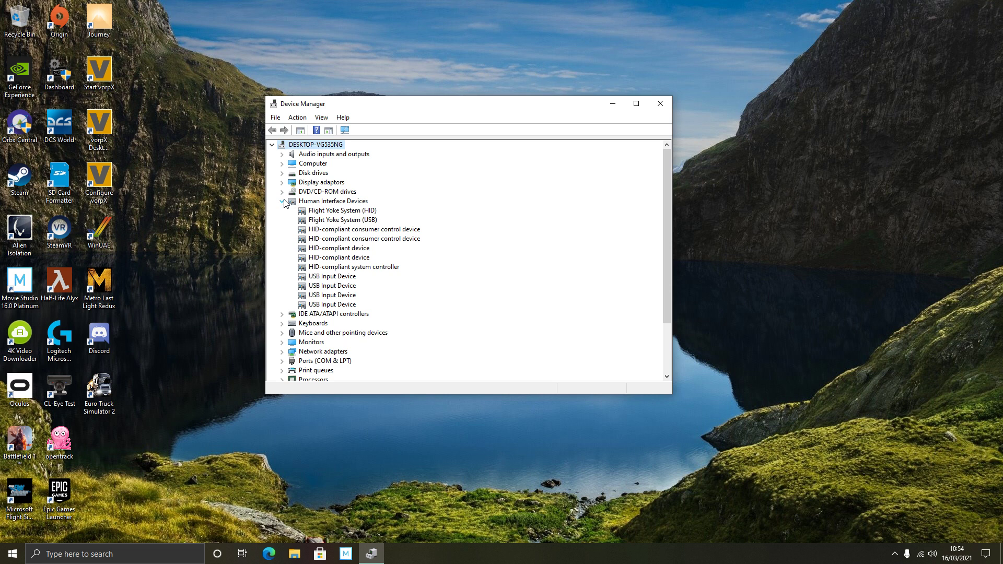
pyautogui.doubleClick(349, 214)
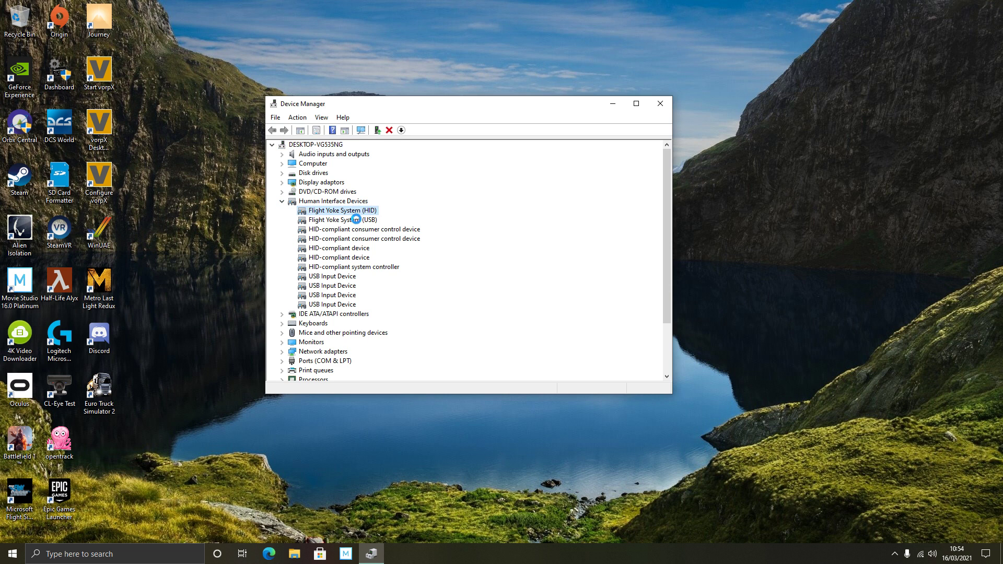
pyautogui.moveTo(468, 134); pyautogui.dragTo(577, 144)
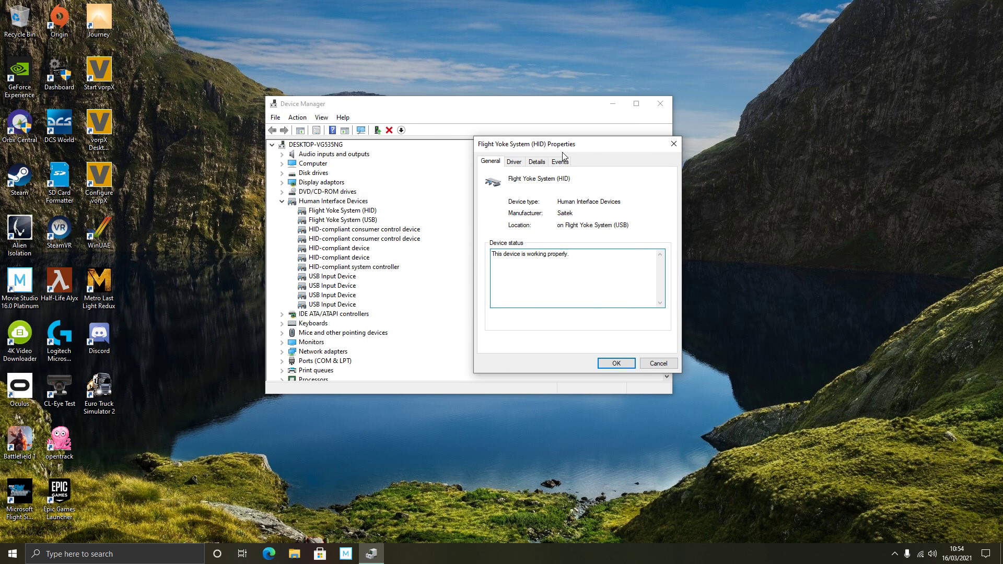
pyautogui.click(522, 166)
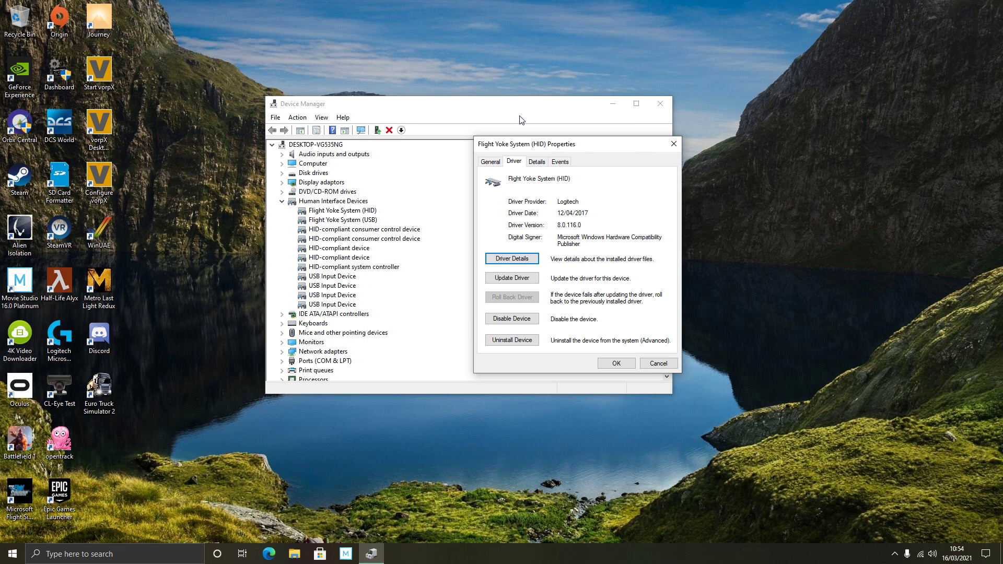
pyautogui.moveTo(556, 149); pyautogui.dragTo(799, 174)
pyautogui.moveTo(529, 100); pyautogui.dragTo(467, 246)
# List the yoke's Hardware IDs on the Details tab and select HID\VID_06A3&PID_0BAC
pyautogui.click(778, 185)
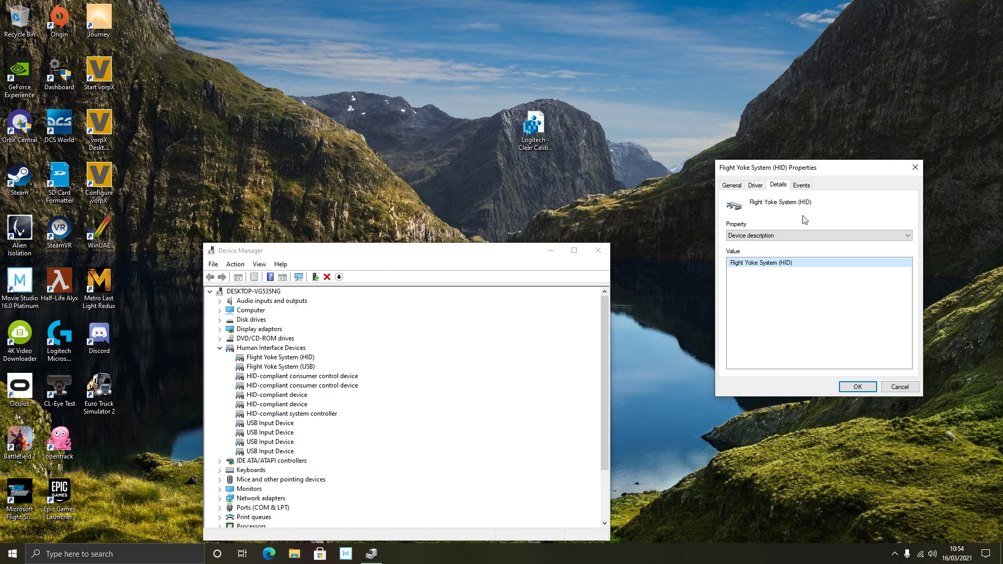
pyautogui.click(805, 236)
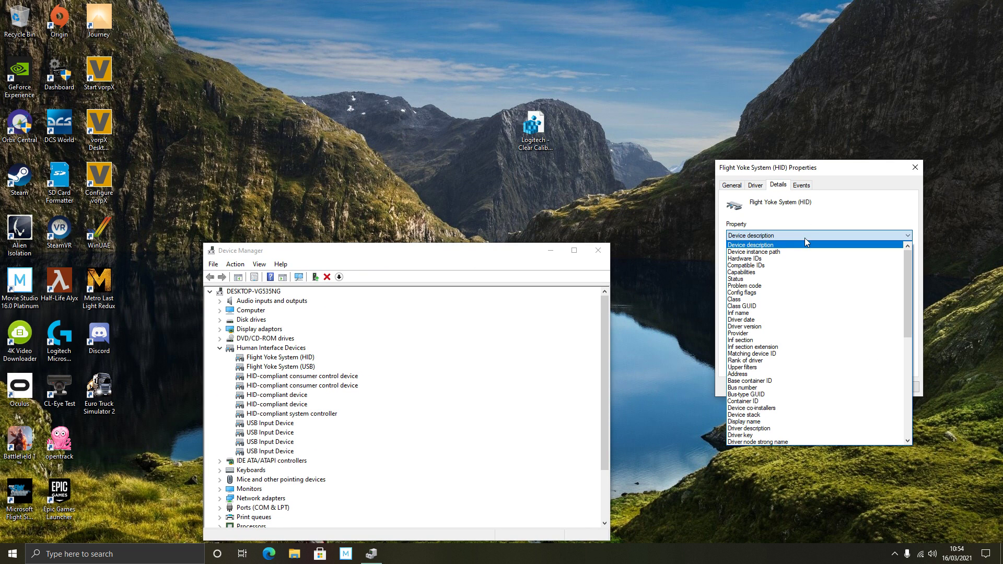
pyautogui.click(777, 259)
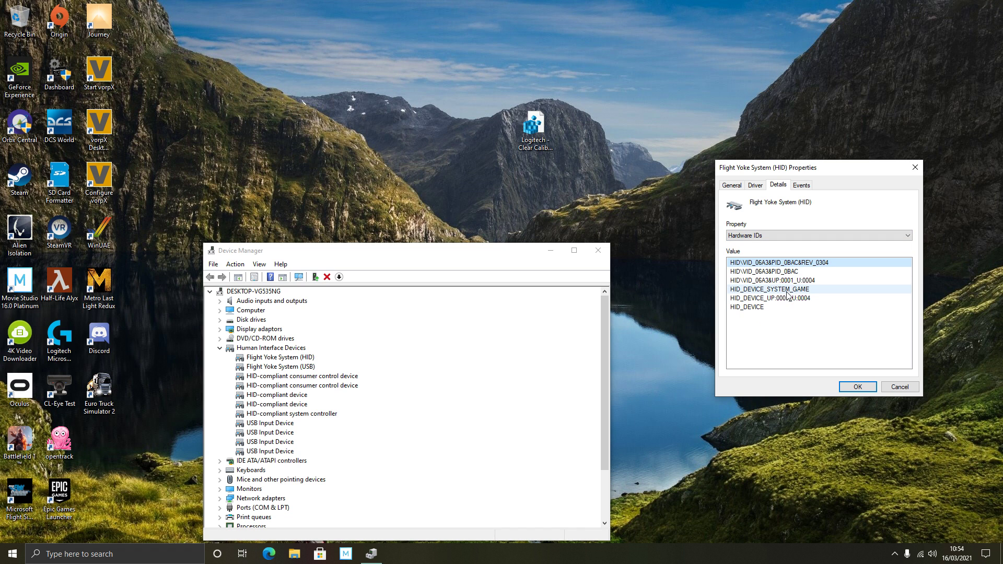
pyautogui.click(789, 273)
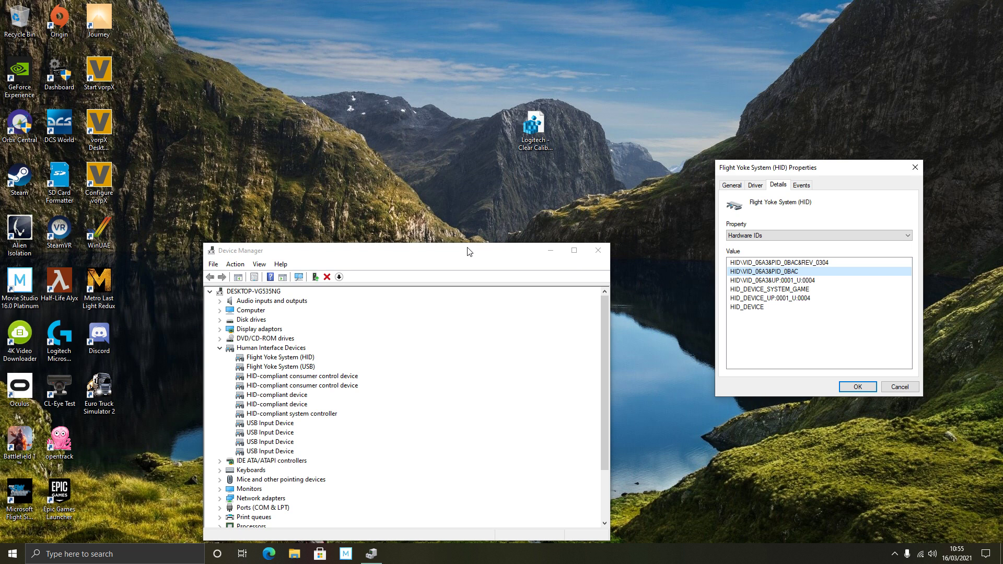
pyautogui.moveTo(467, 250); pyautogui.dragTo(465, 201)
# Cancel the yoke properties, close Device Manager, and move the Logitech Clear Calibration icon lower
pyautogui.click(900, 387)
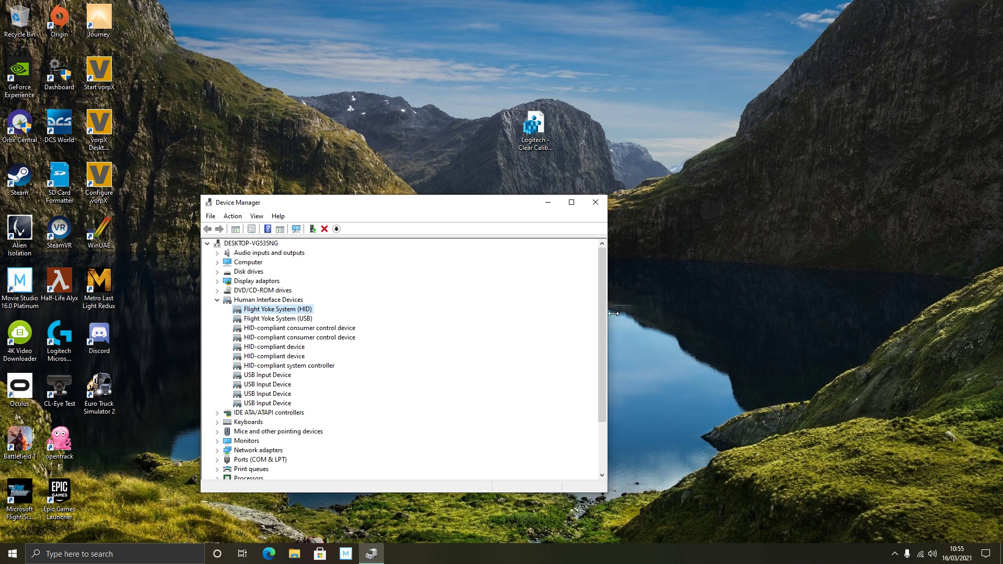
pyautogui.click(604, 202)
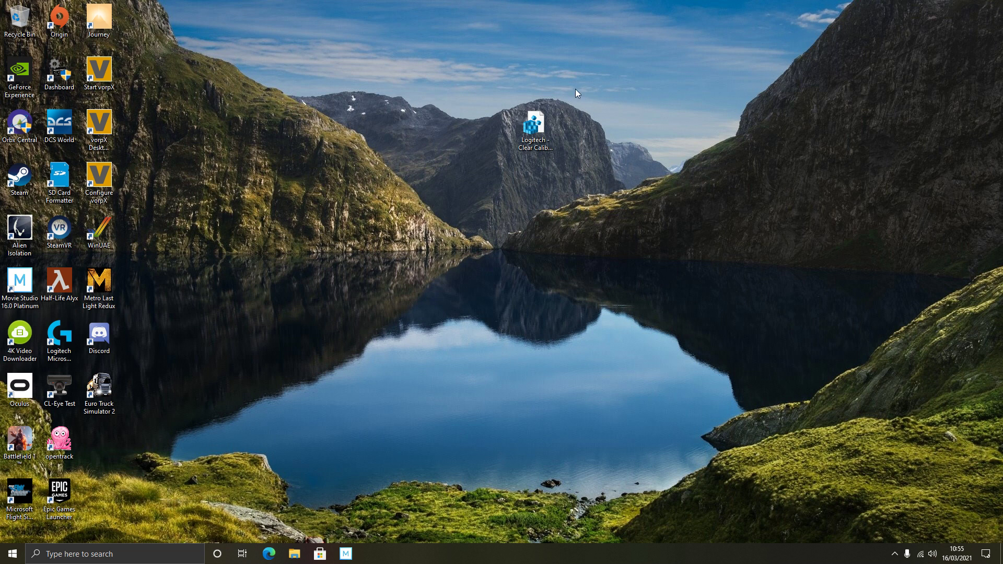
pyautogui.moveTo(539, 114); pyautogui.dragTo(502, 166)
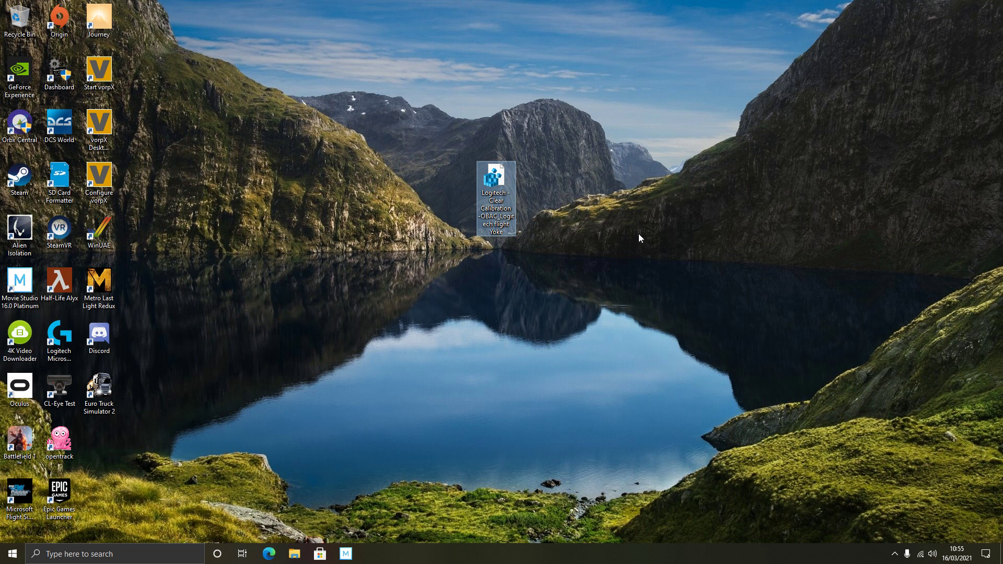